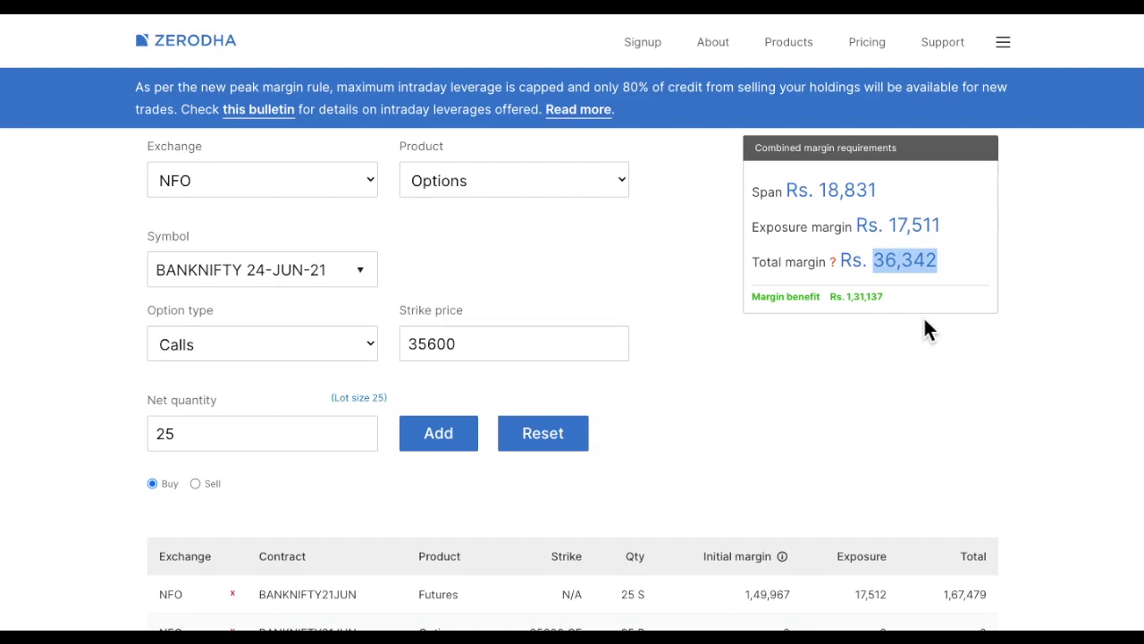
# - Highlight the margin benefit and the total margin in the combined margin requirements
pyautogui.tripleClick(862, 305)
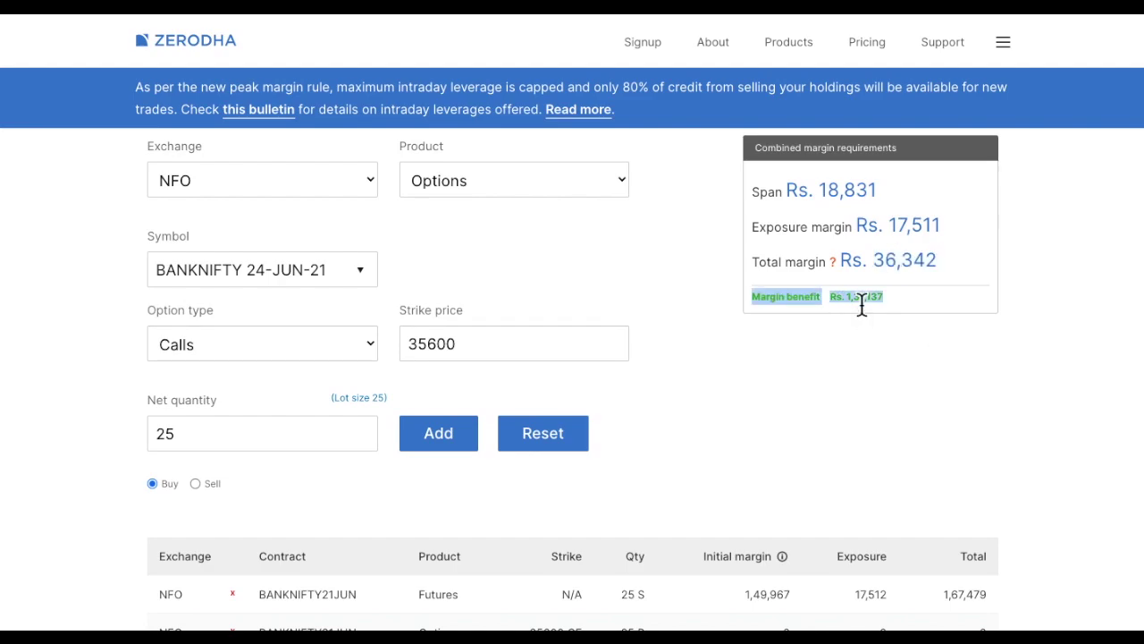
pyautogui.click(867, 363)
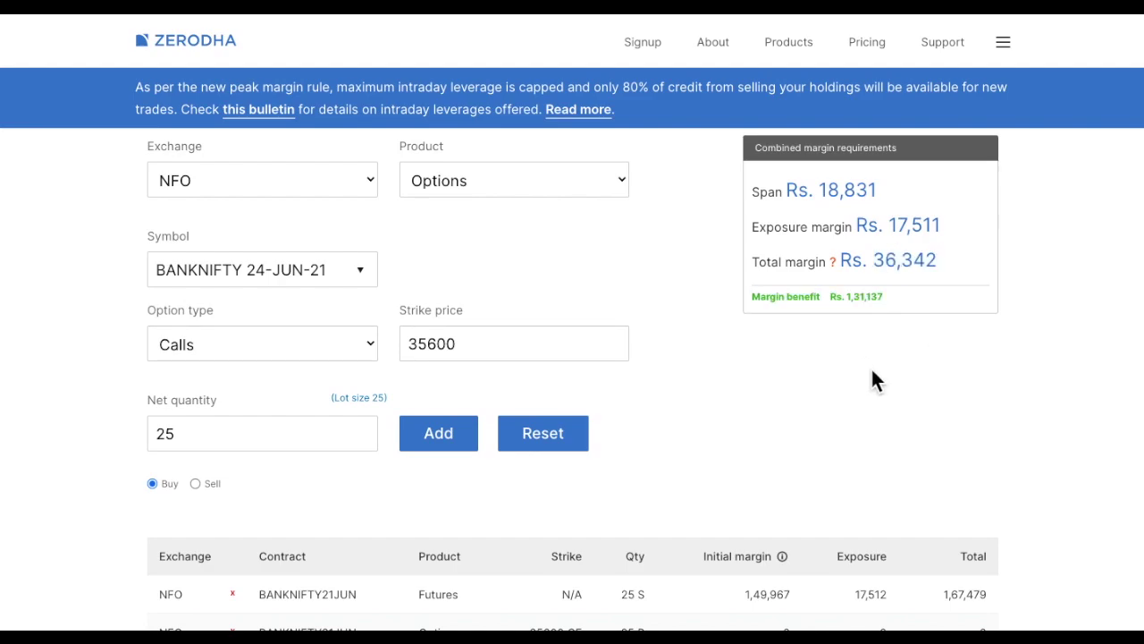
pyautogui.tripleClick(921, 261)
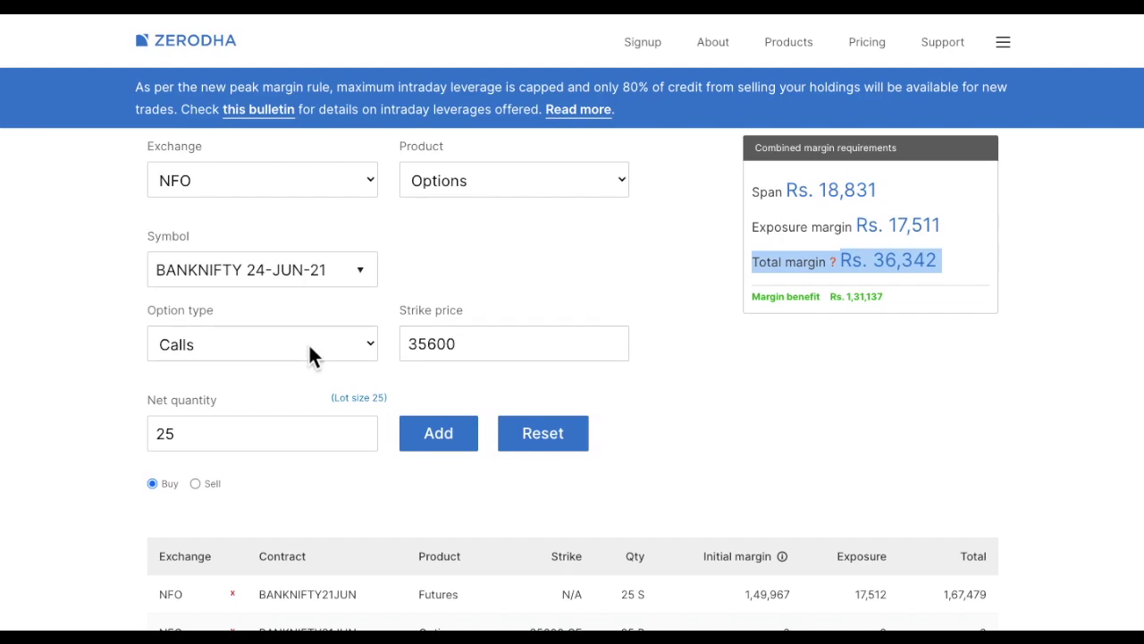
# - Add a bought BANKNIFTY 24-JUN-21 call option with strike price 36000 and quantity 25 to the positions
pyautogui.click(457, 343)
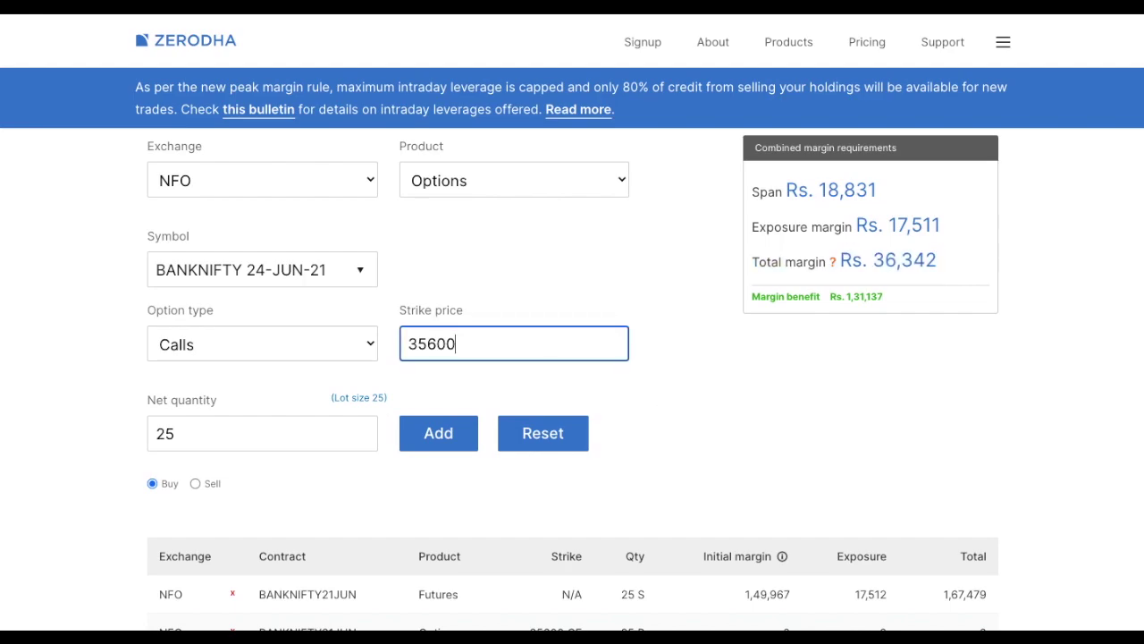
pyautogui.press('BackSpace')
pyautogui.press('BackSpace')
pyautogui.press('BackSpace')
pyautogui.press('BackSpace')
pyautogui.write('6000')
pyautogui.click(447, 438)
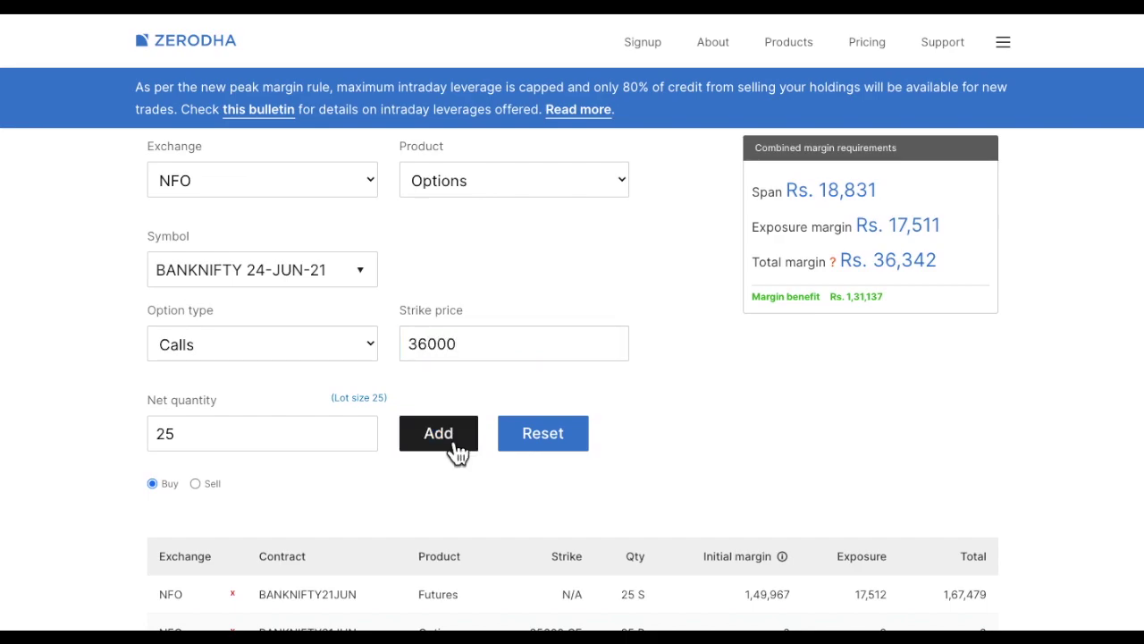
pyautogui.scroll(-2, 407, 474)
pyautogui.scroll(2, 409, 472)
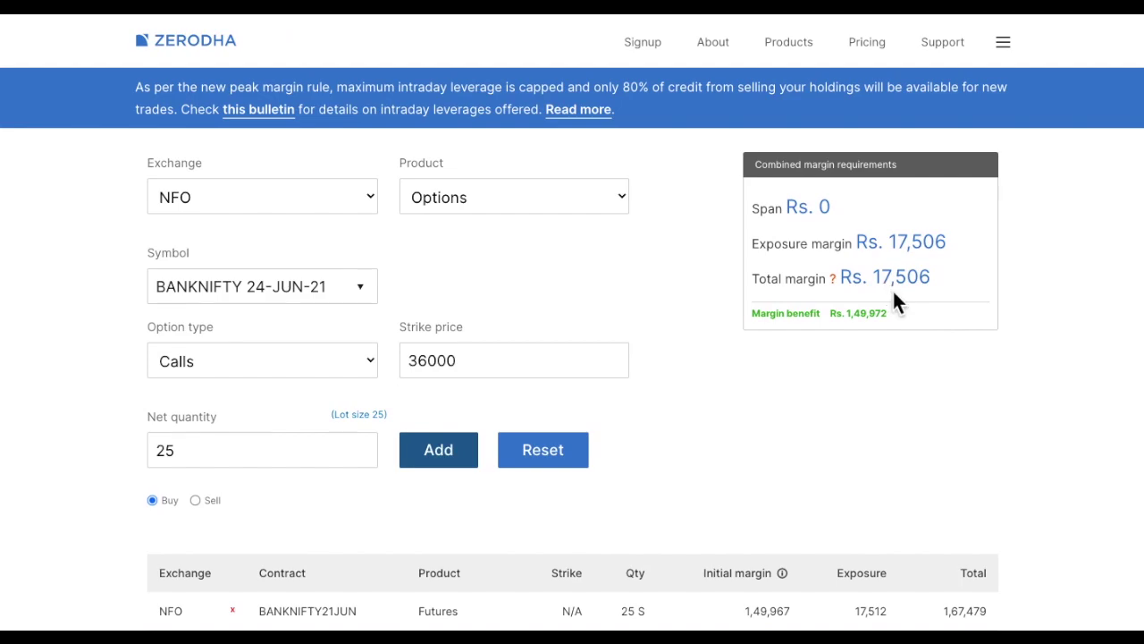
# - Remove the 35600 CE option from the position table and highlight the recalculated total margin
pyautogui.scroll(-2, 893, 291)
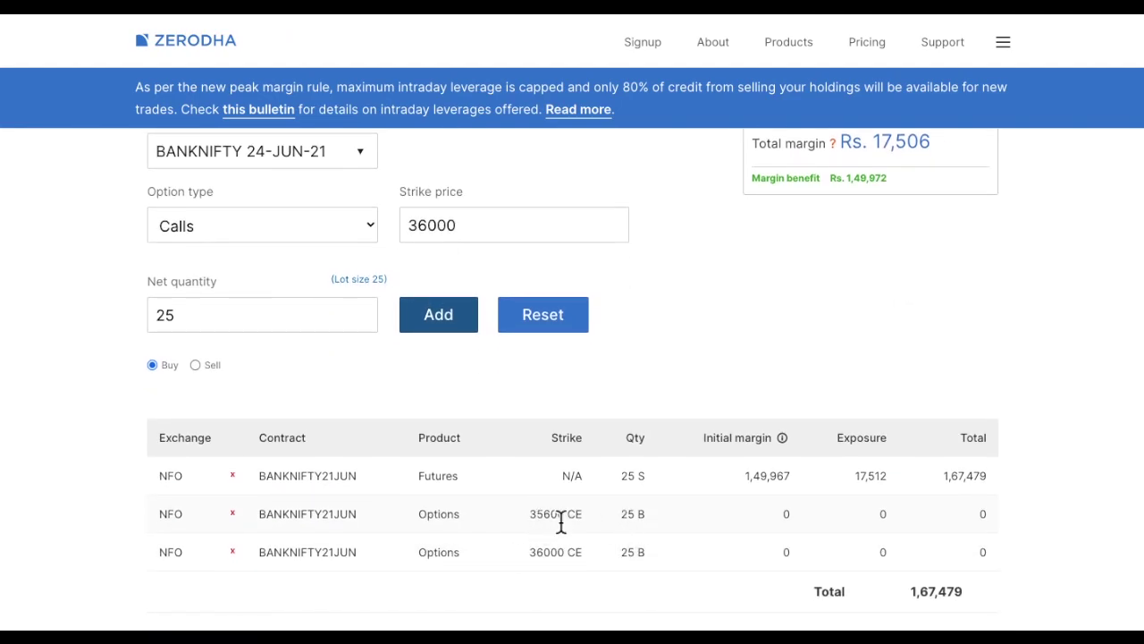
pyautogui.click(234, 514)
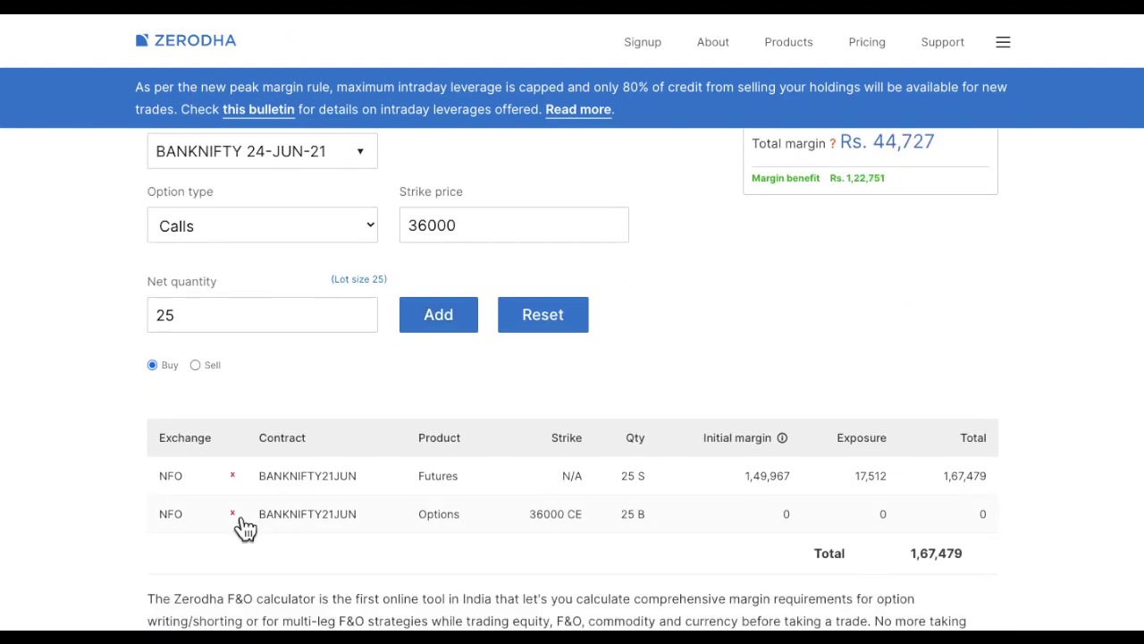
pyautogui.scroll(2, 894, 376)
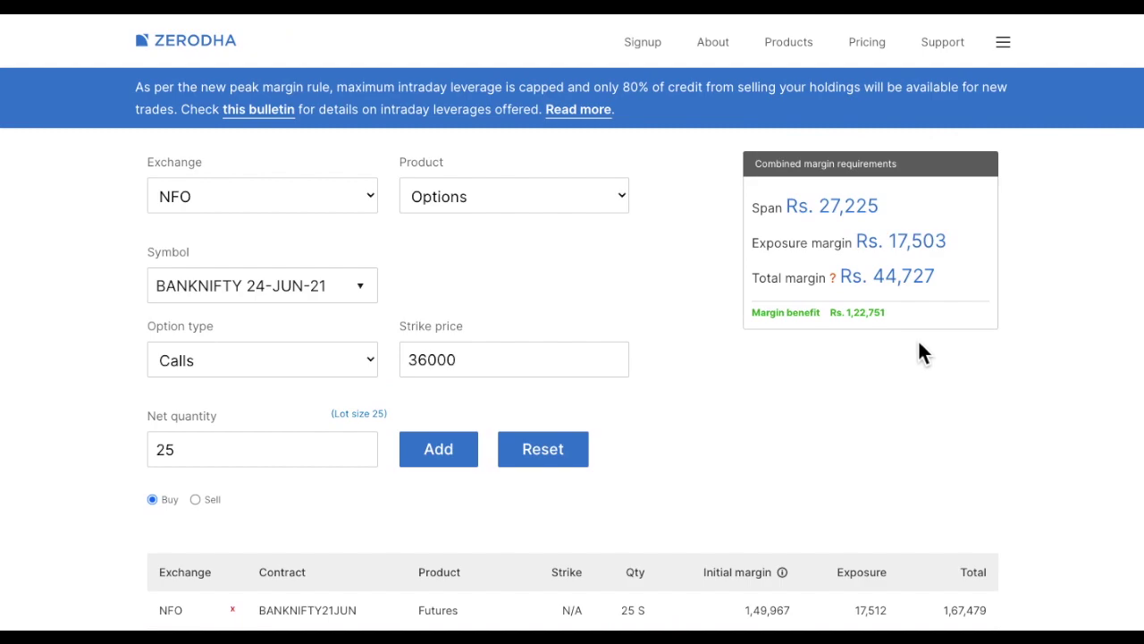
pyautogui.tripleClick(900, 288)
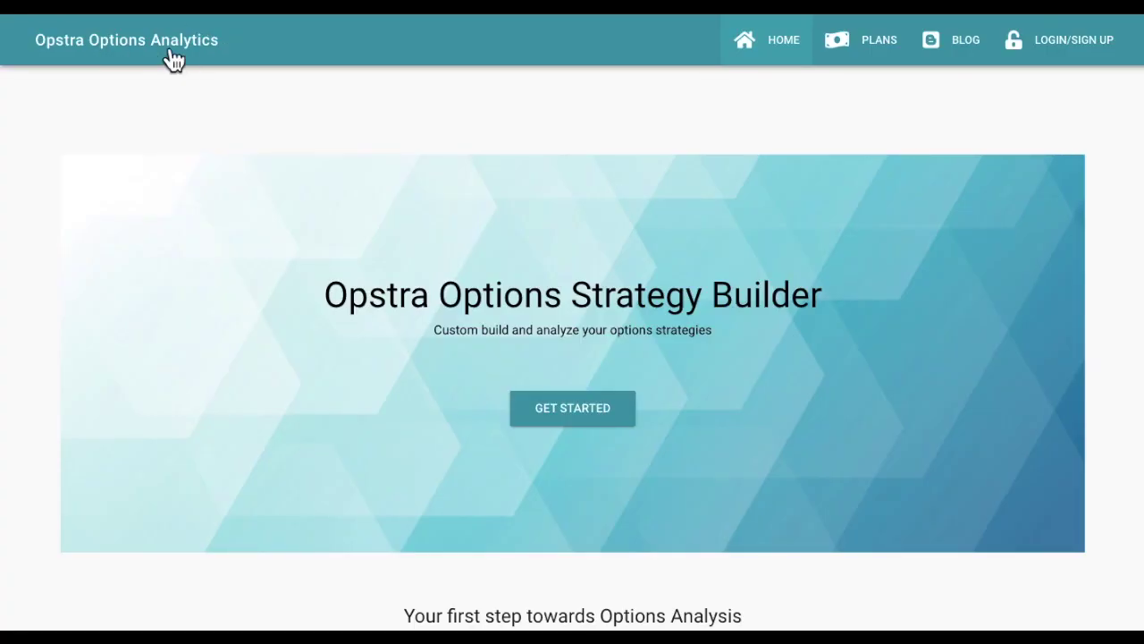
# - Switch to Opstra Options Analytics, open the strategy builder and add a one-lot sell position in BANKNIFTY 24JUN2021 futures
pyautogui.click(587, 416)
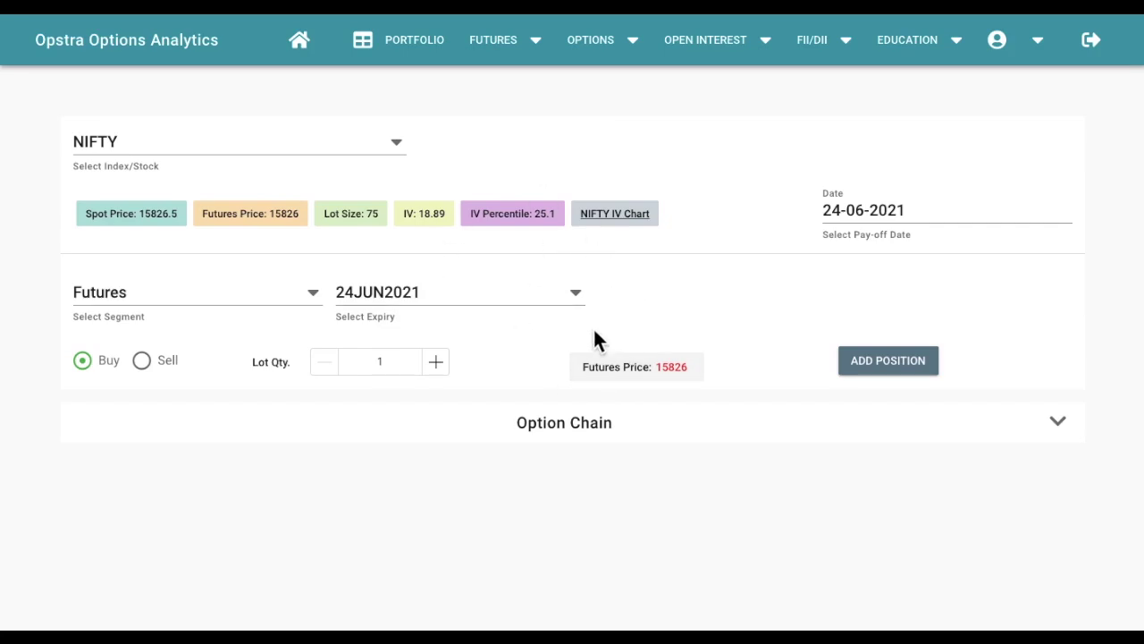
pyautogui.click(391, 147)
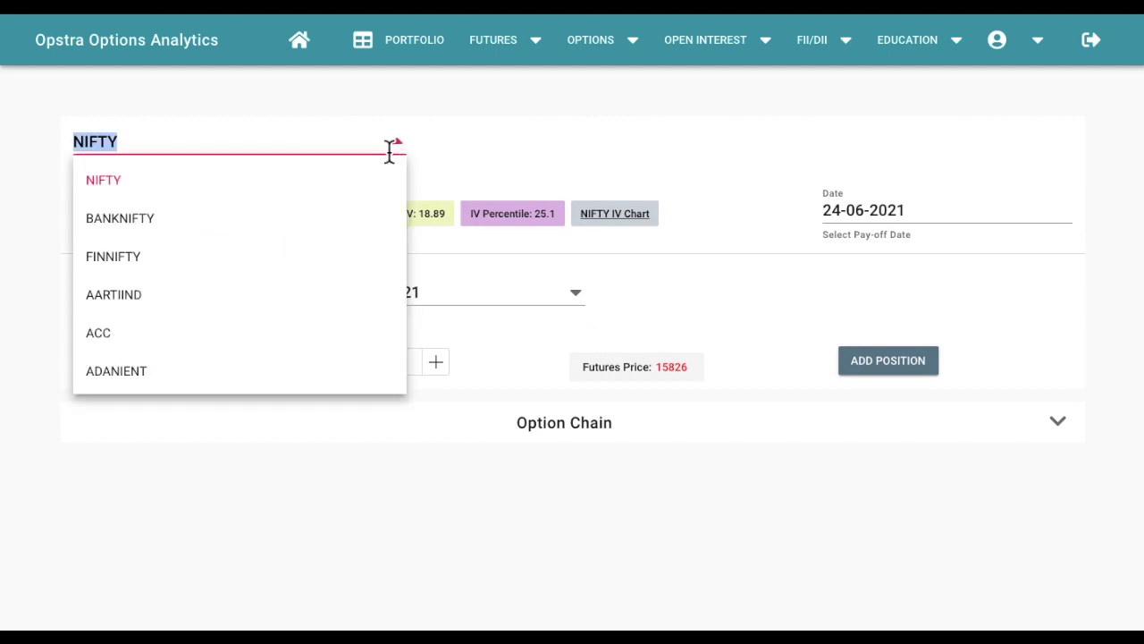
pyautogui.click(163, 231)
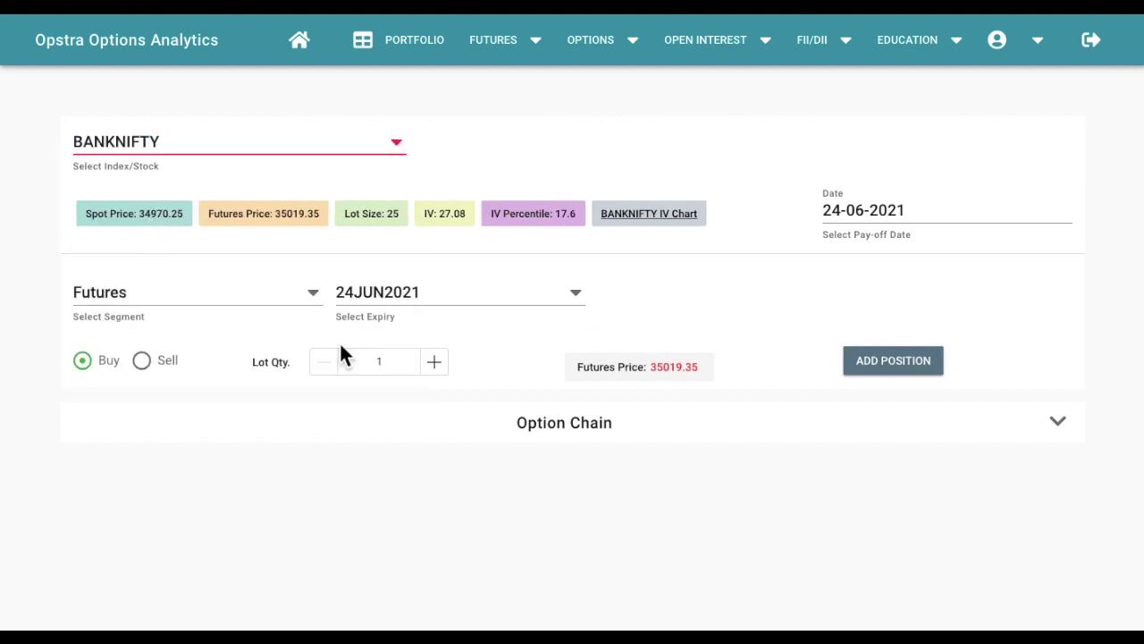
pyautogui.click(143, 362)
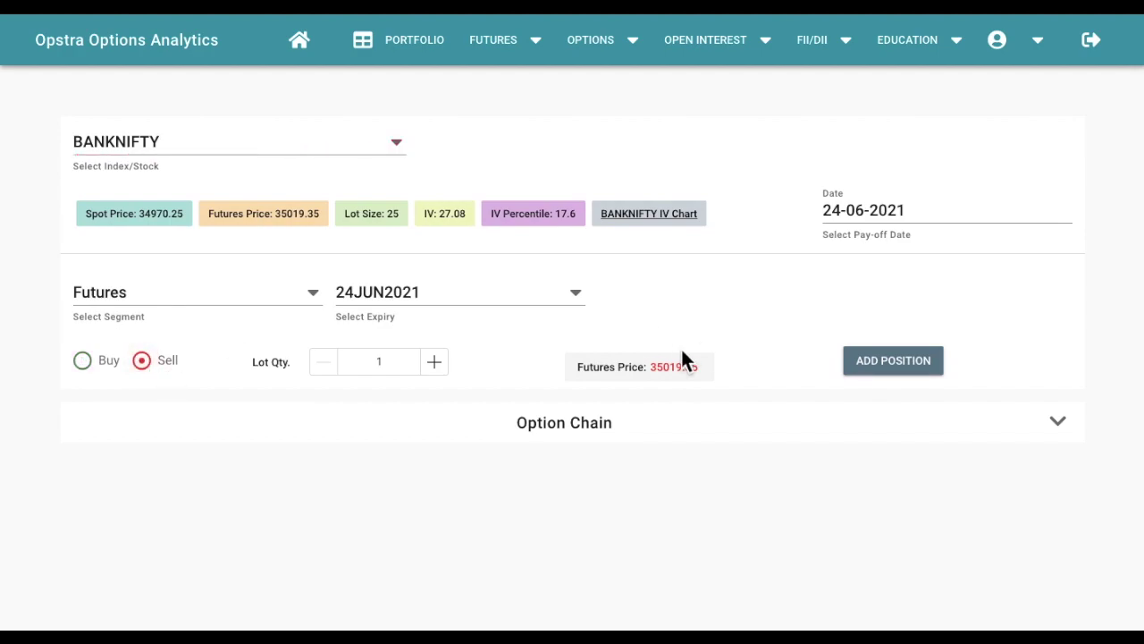
pyautogui.click(894, 365)
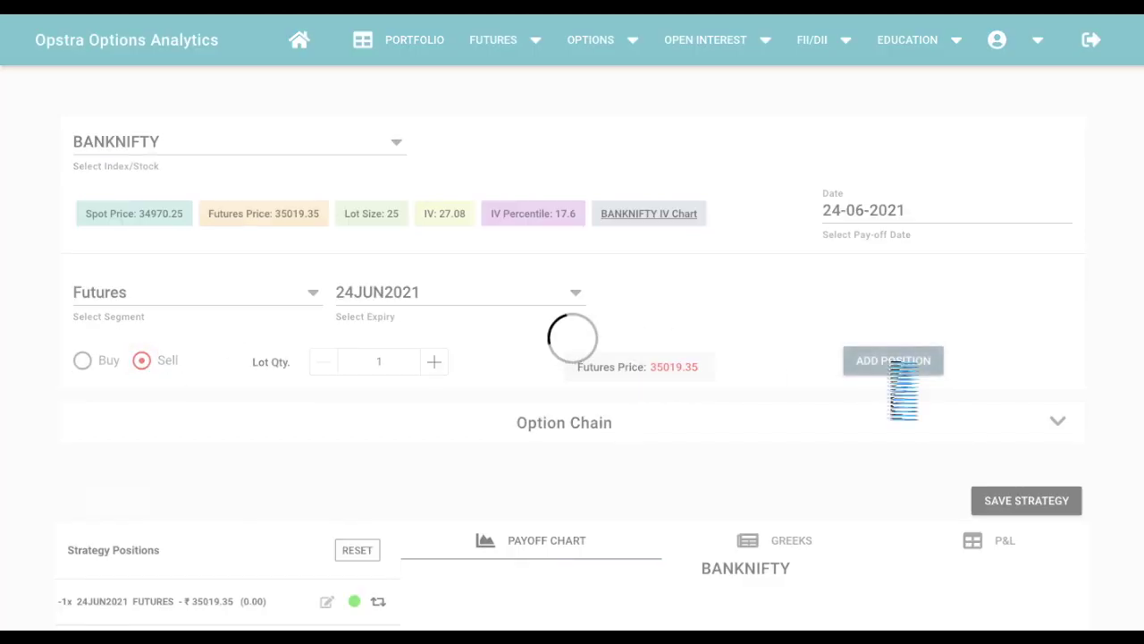
# - Add a one-lot bought BANKNIFTY 24JUN2021 call option (CE) with strike 35600 to the strategy
pyautogui.click(261, 280)
pyautogui.click(123, 366)
pyautogui.click(633, 282)
pyautogui.write('35')
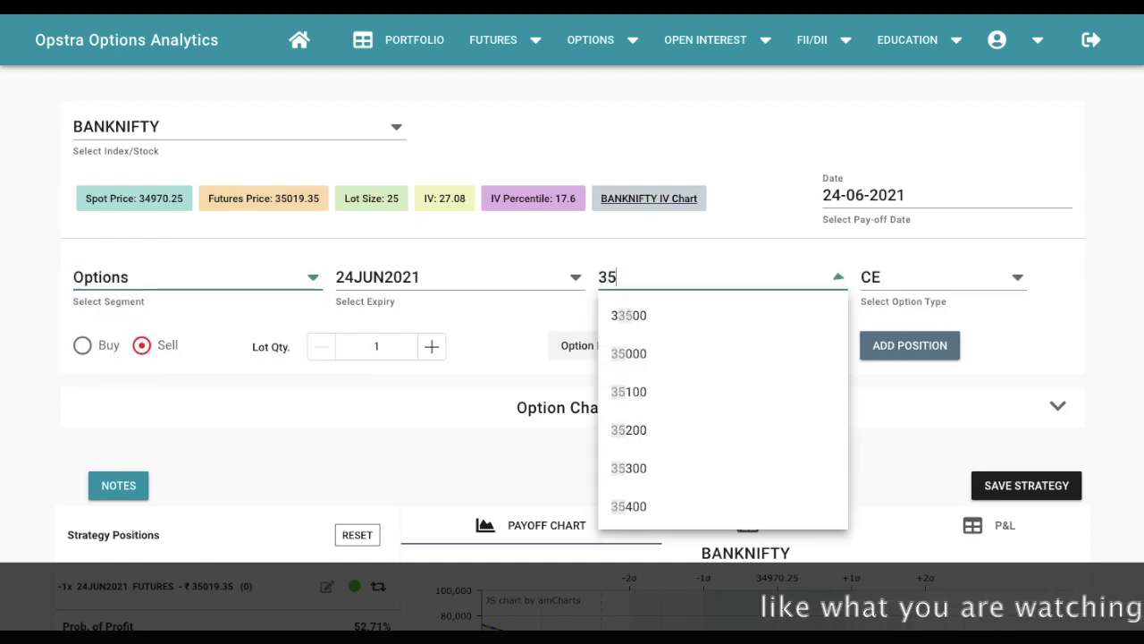
pyautogui.write('600')
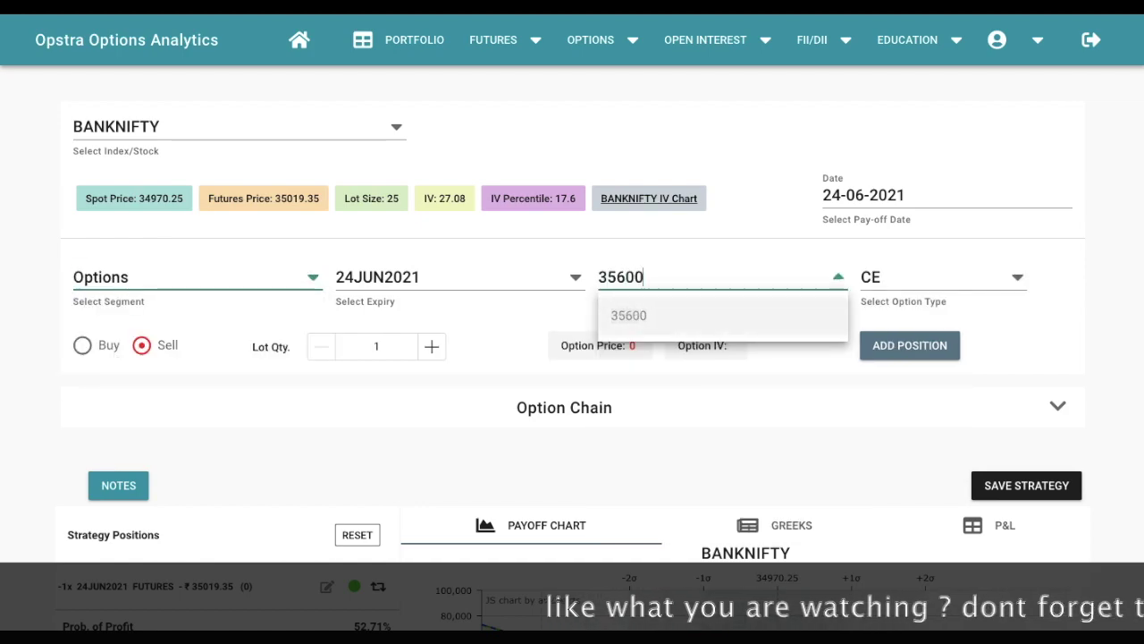
pyautogui.click(820, 409)
pyautogui.click(89, 350)
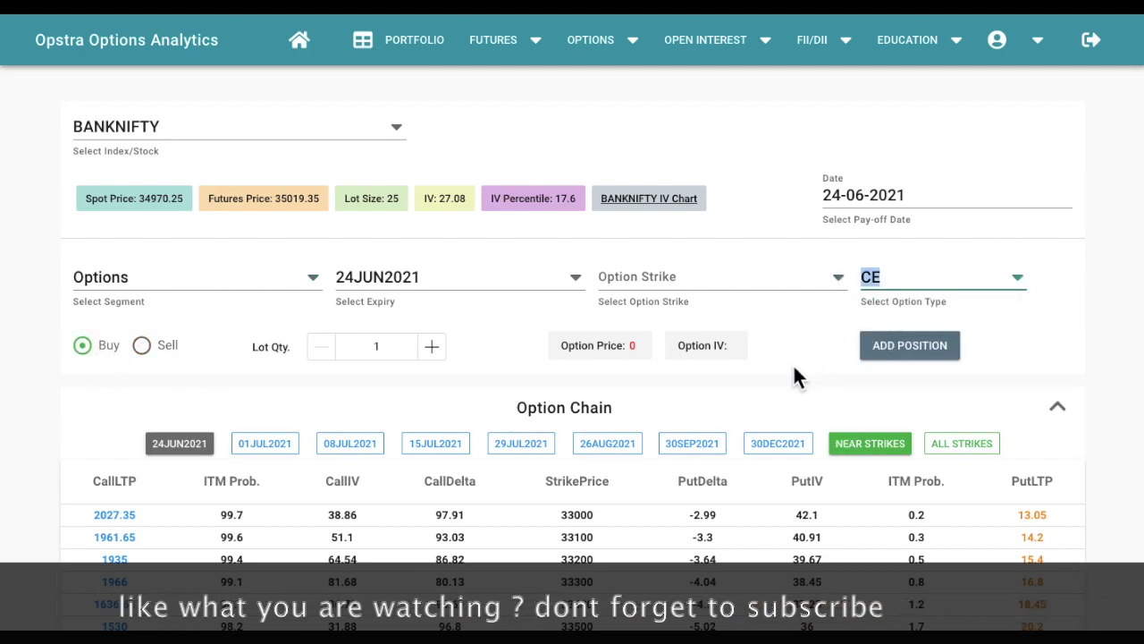
pyautogui.click(925, 320)
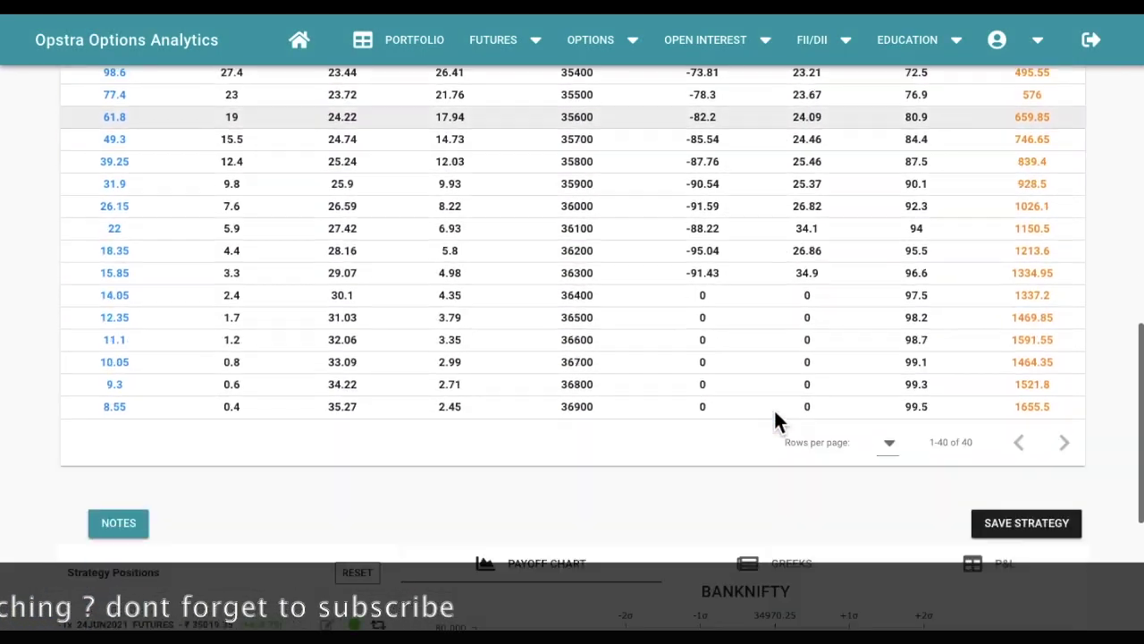
# - Examine the strategy's probability of profit and maximum loss beside the payoff chart
pyautogui.moveTo(682, 367)
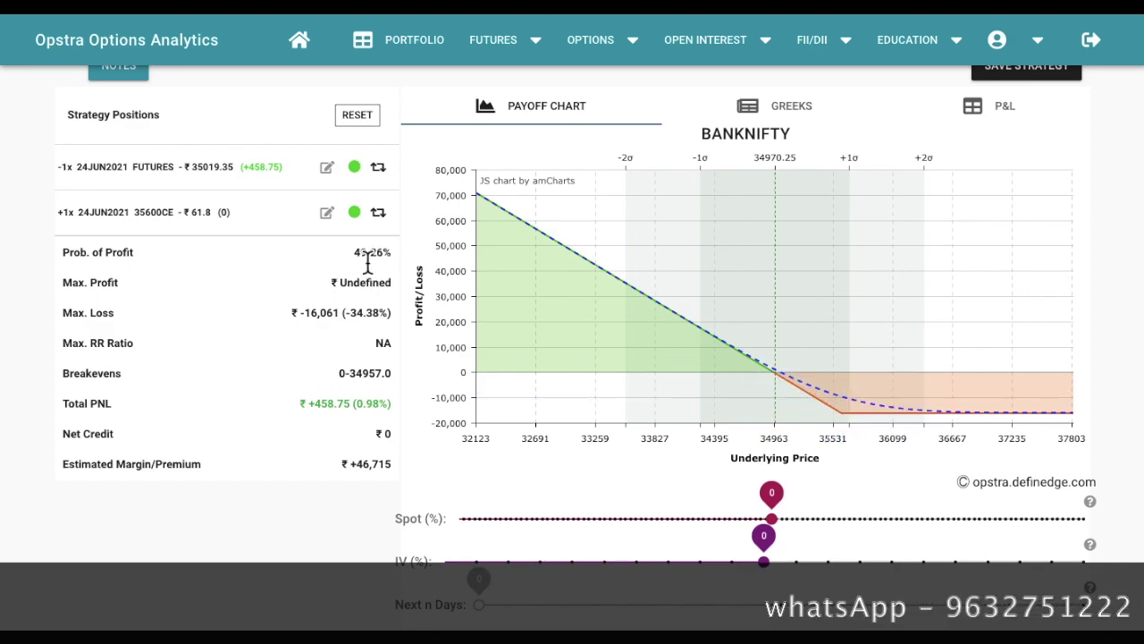
pyautogui.tripleClick(92, 255)
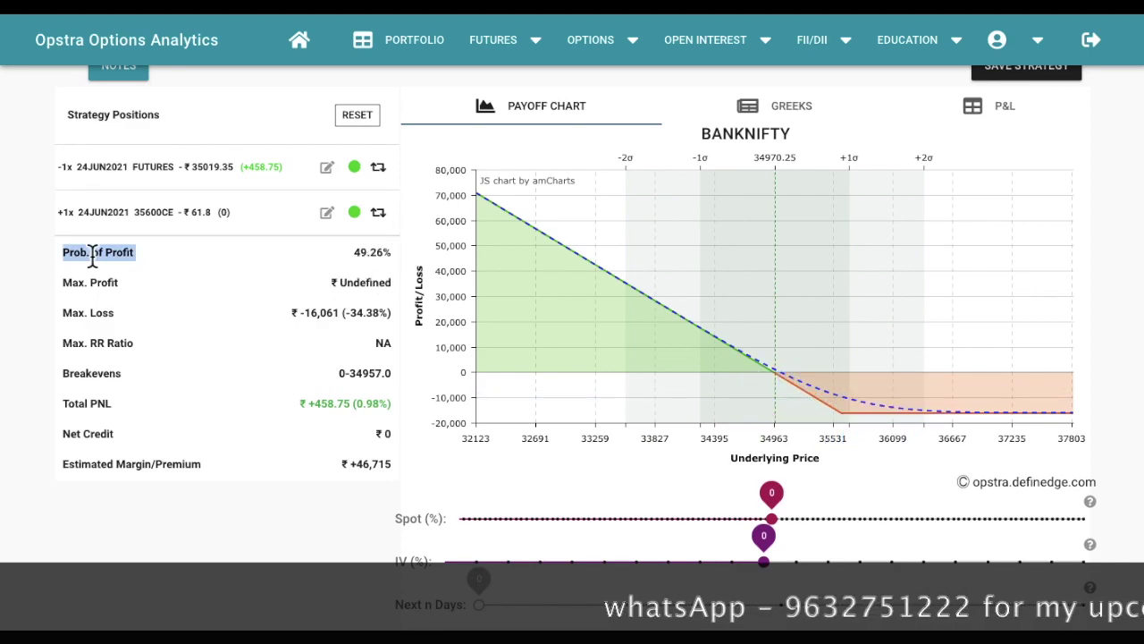
pyautogui.tripleClick(372, 253)
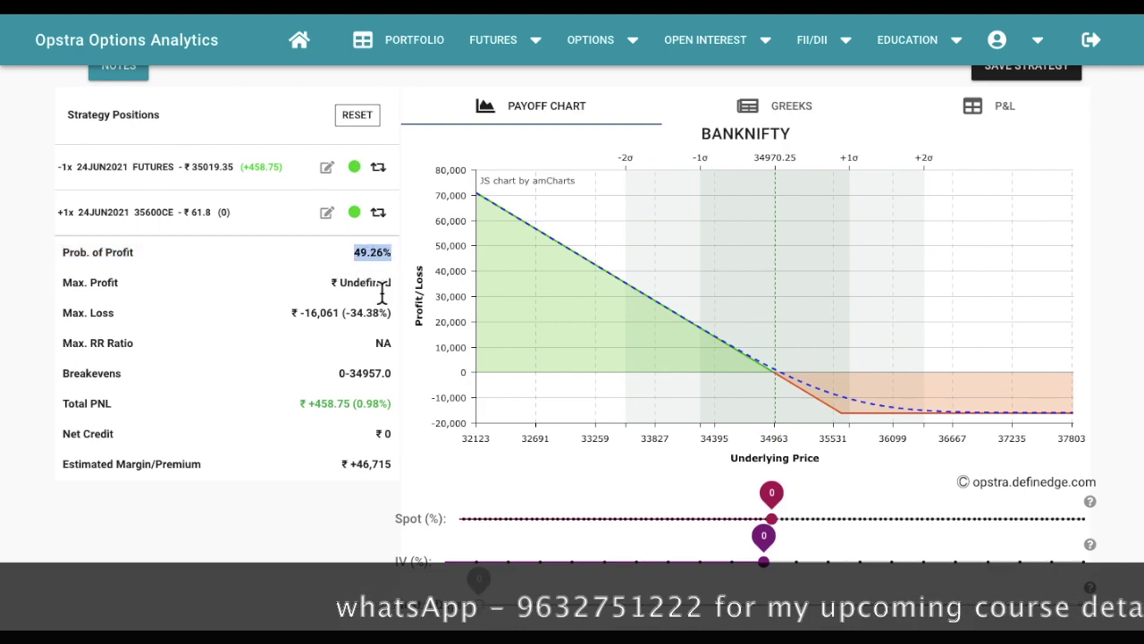
pyautogui.tripleClick(334, 308)
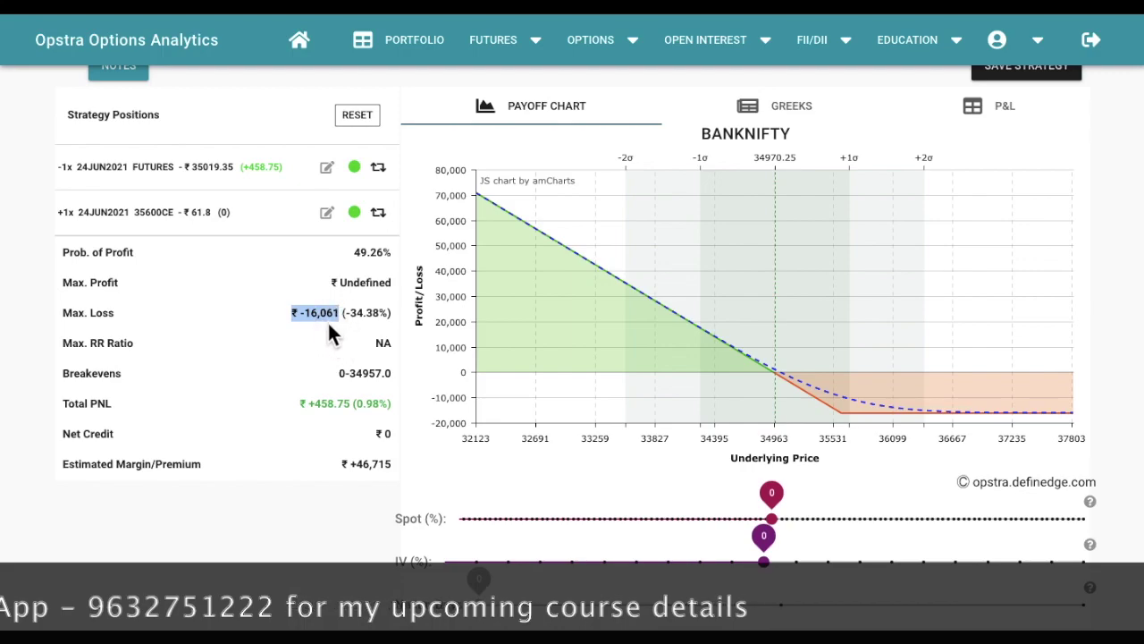
# - Switch to the Zerodha margin calculator, add a bought BANKNIFTY 24-JUN-21 futures position with quantity 25, and highlight its total margin
pyautogui.moveTo(583, 333)
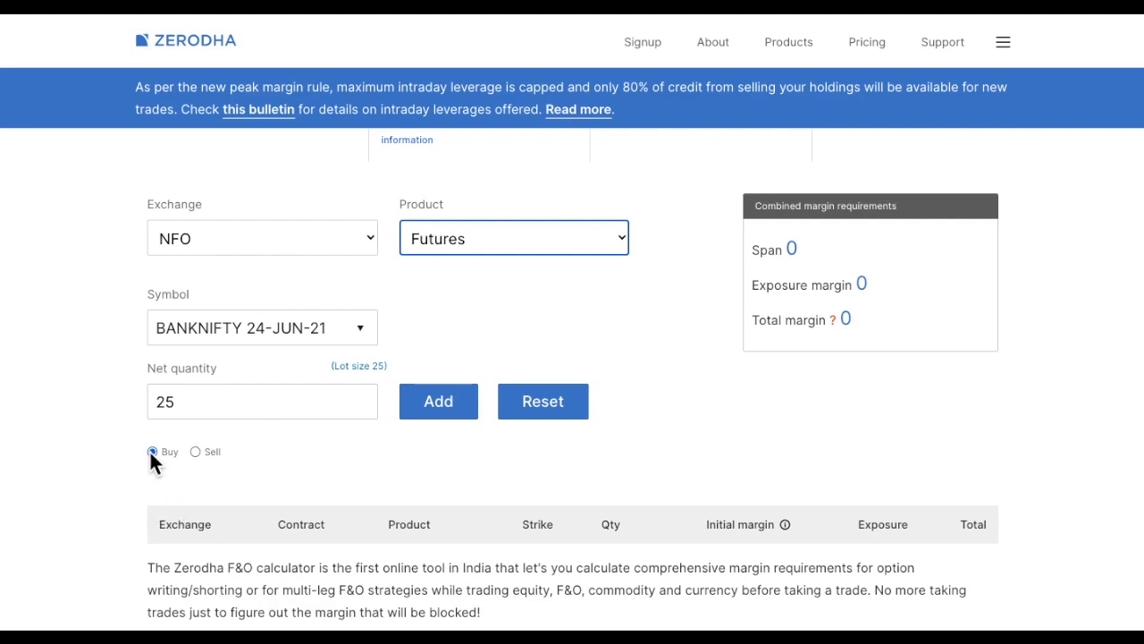
pyautogui.click(437, 410)
pyautogui.moveTo(749, 320); pyautogui.dragTo(932, 361)
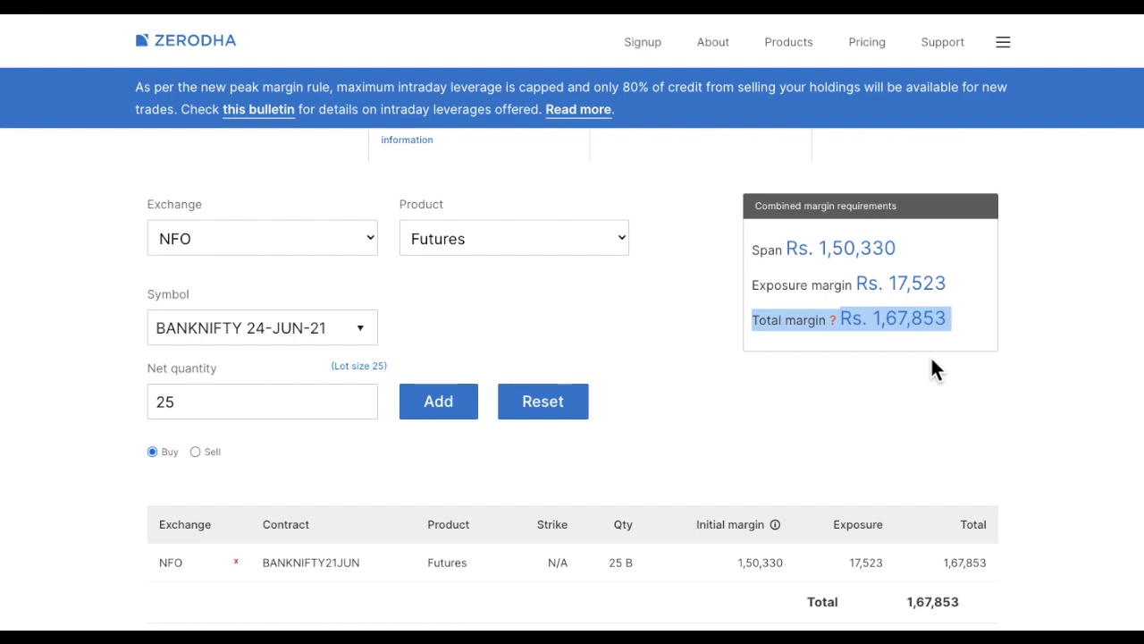
pyautogui.click(889, 330)
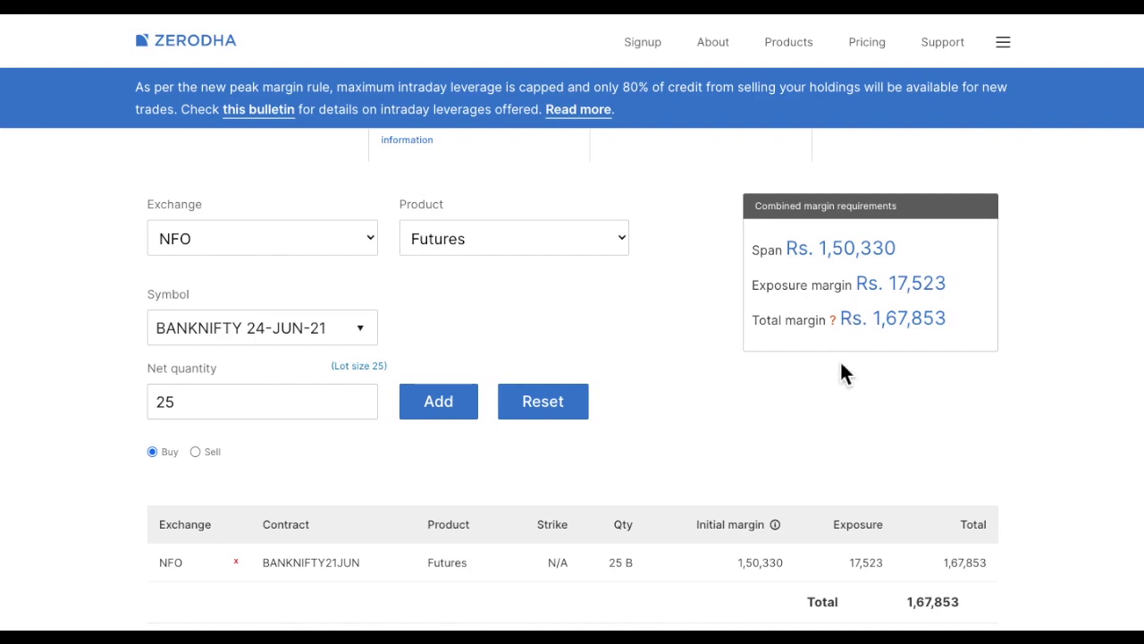
# - Add a bought BANKNIFTY 24-JUN-21 put option with strike price 34900 and quantity 25, and highlight the total margin
pyautogui.scroll(-1, 679, 348)
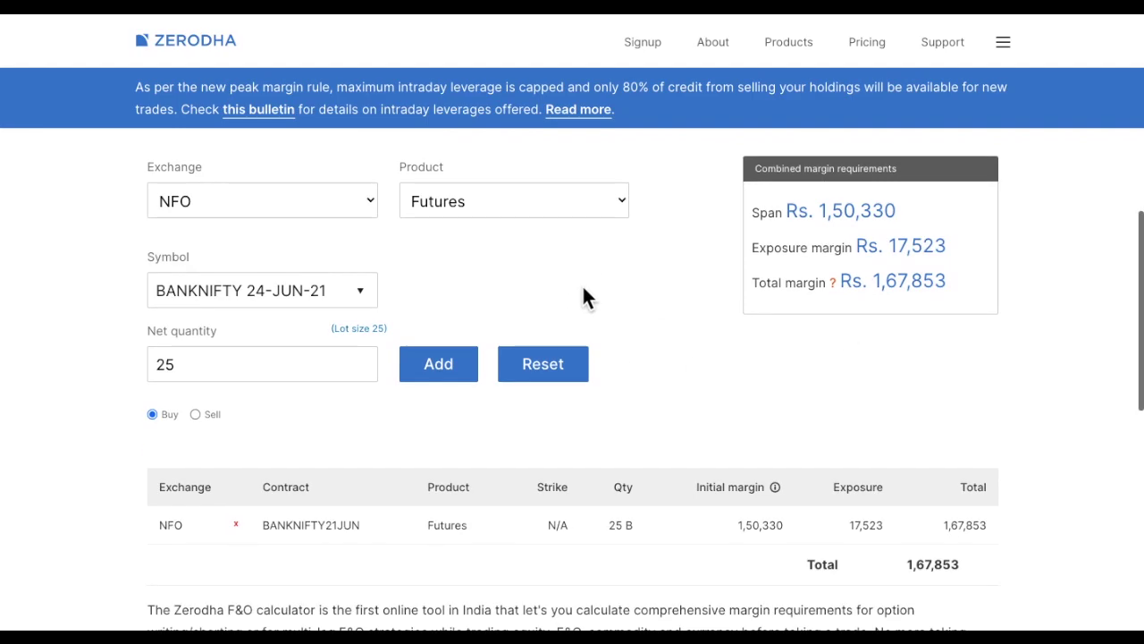
pyautogui.click(574, 204)
pyautogui.click(531, 231)
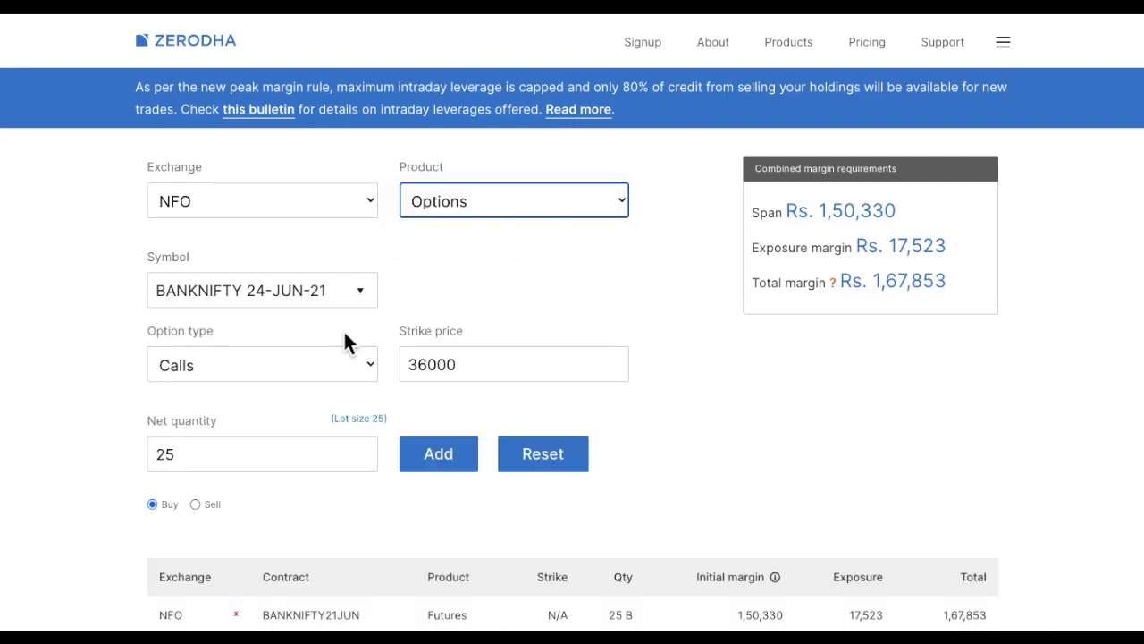
pyautogui.click(356, 379)
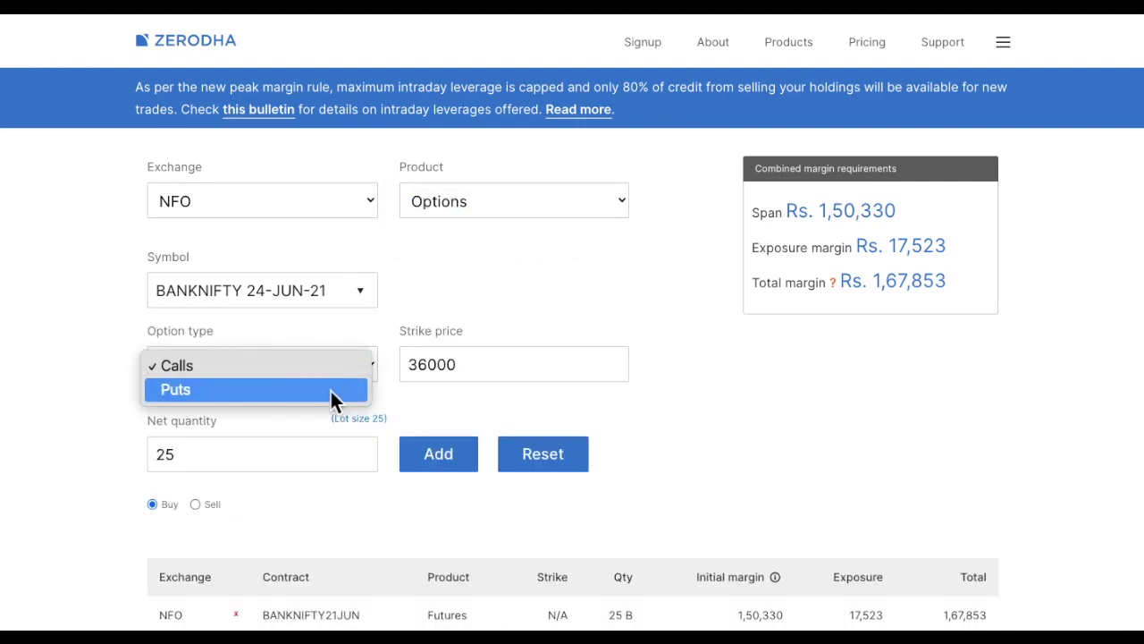
pyautogui.click(331, 394)
pyautogui.doubleClick(531, 366)
pyautogui.write('34900')
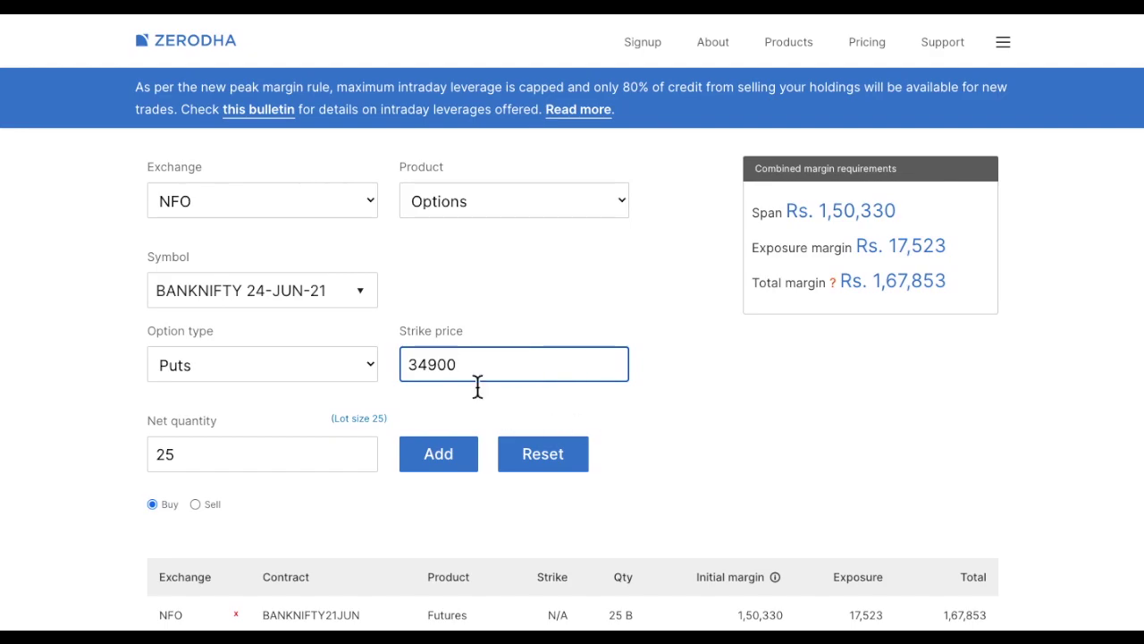
pyautogui.click(438, 453)
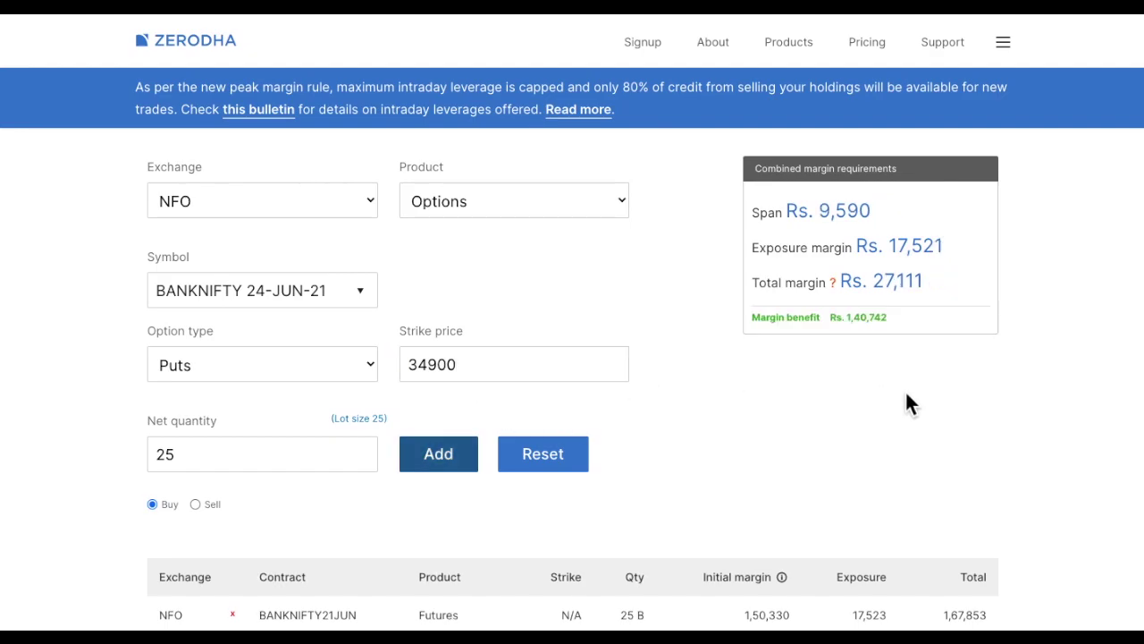
pyautogui.tripleClick(904, 283)
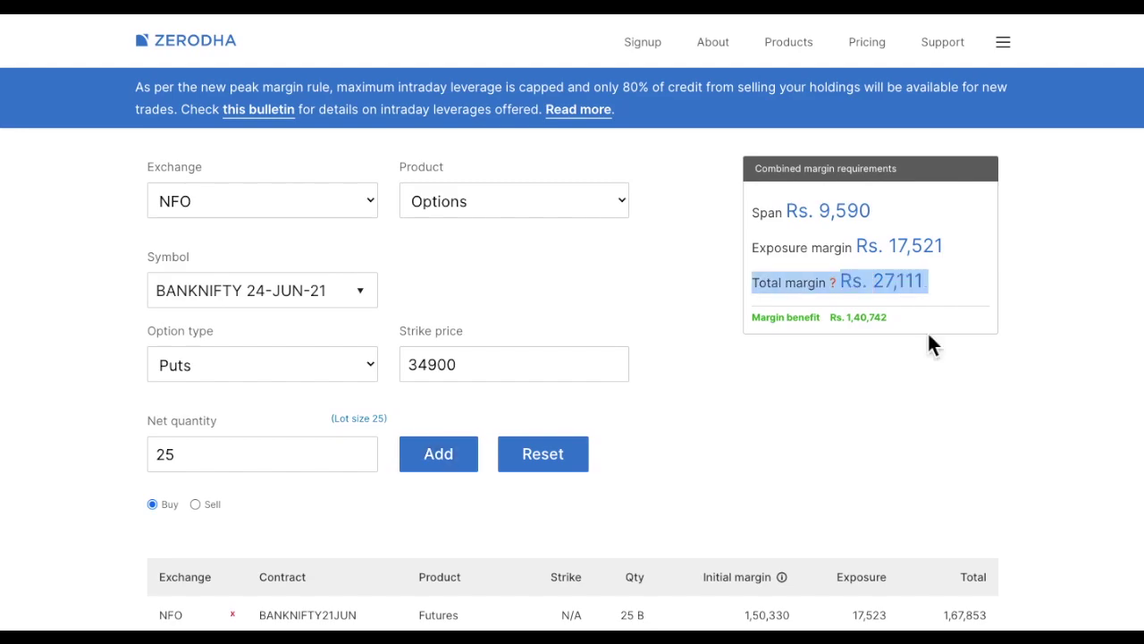
# - Replace the 34900 put with a bought 34700 put of quantity 25, removing the 34900 PE row from the position table
pyautogui.click(480, 372)
pyautogui.press('BackSpace')
pyautogui.press('BackSpace')
pyautogui.press('BackSpace')
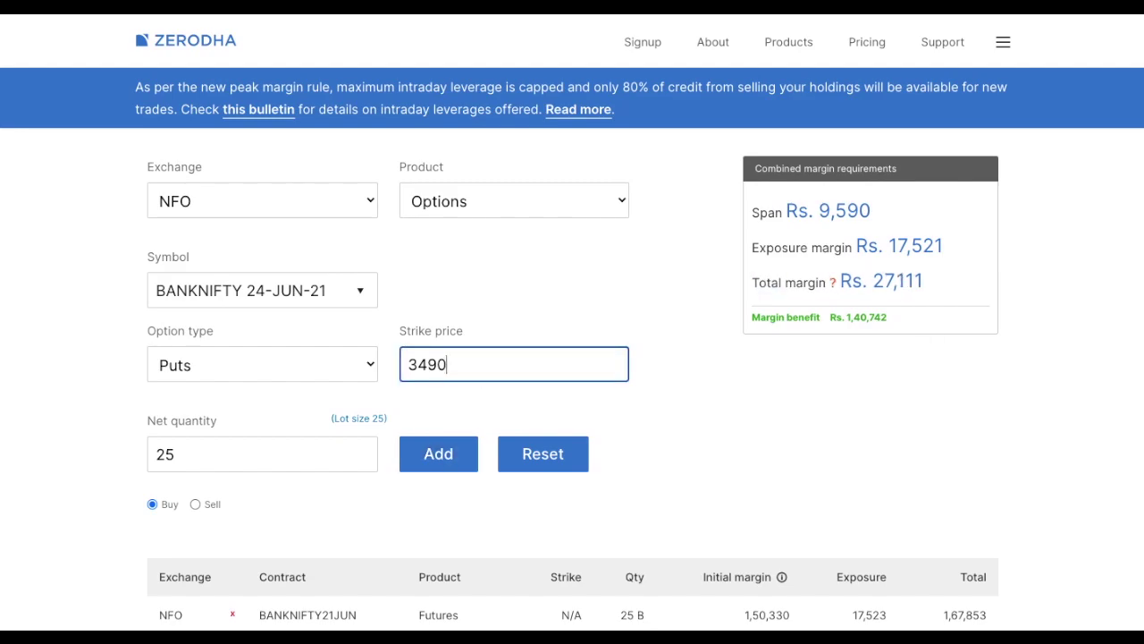
pyautogui.write('700')
pyautogui.click(438, 453)
pyautogui.scroll(-2, 438, 454)
pyautogui.click(236, 502)
pyautogui.scroll(2, 247, 514)
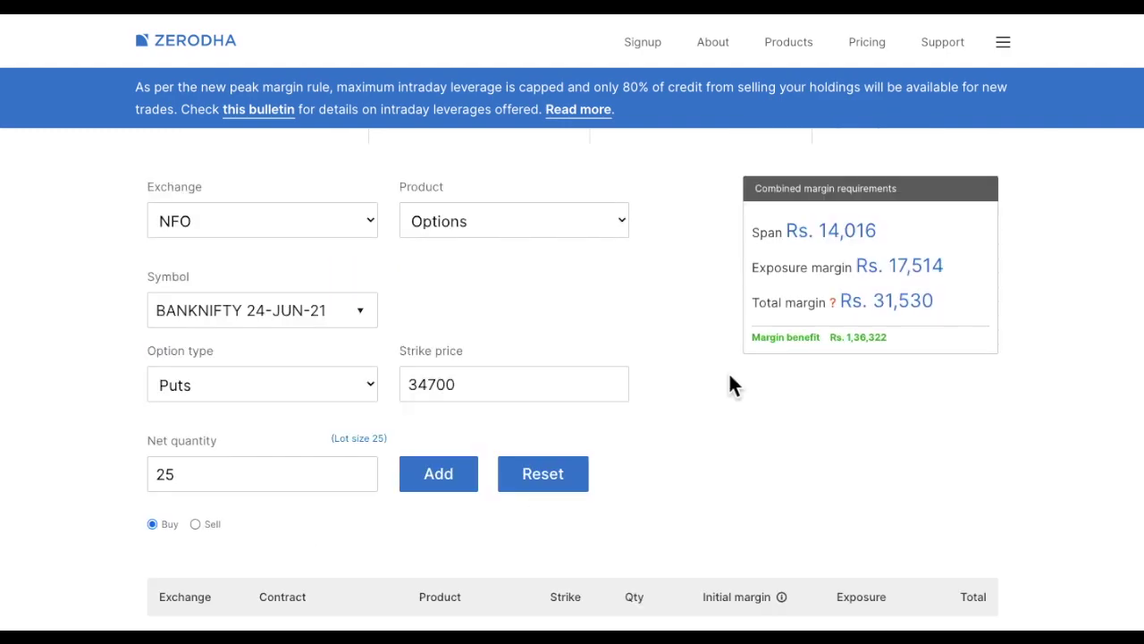
# - Highlight the combined total margin and review the futures and put positions in the table
pyautogui.tripleClick(926, 306)
pyautogui.click(839, 530)
pyautogui.scroll(-2, 676, 445)
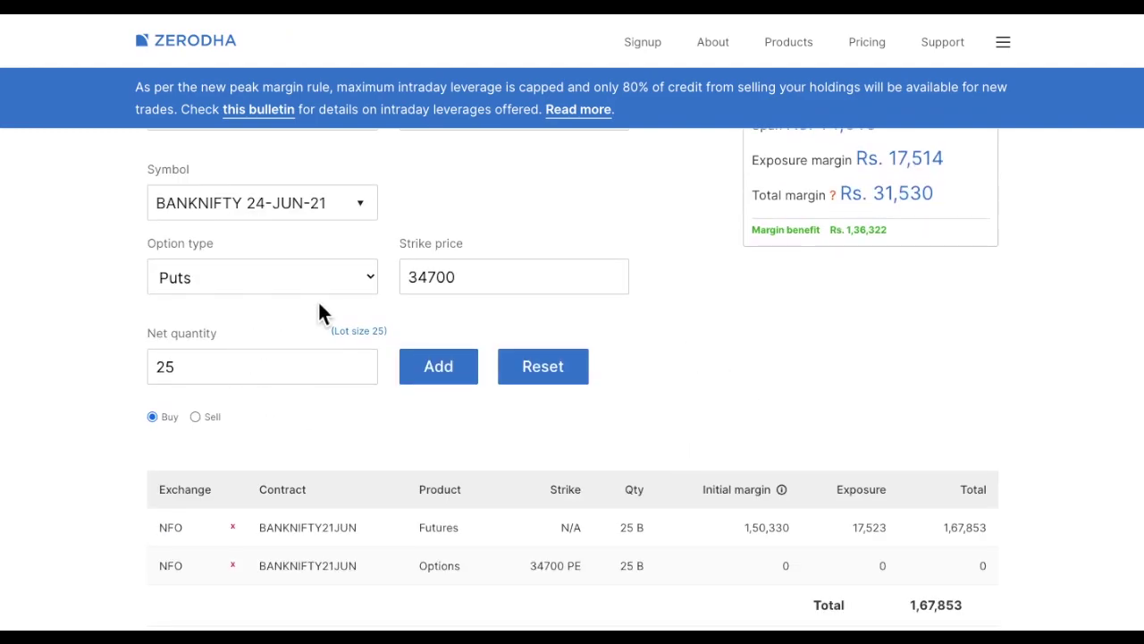
# - Switch to Opstra, open the options strategy builder, and add a bought 1-lot BANKNIFTY 24JUN2021 futures position
pyautogui.scroll(2, 726, 348)
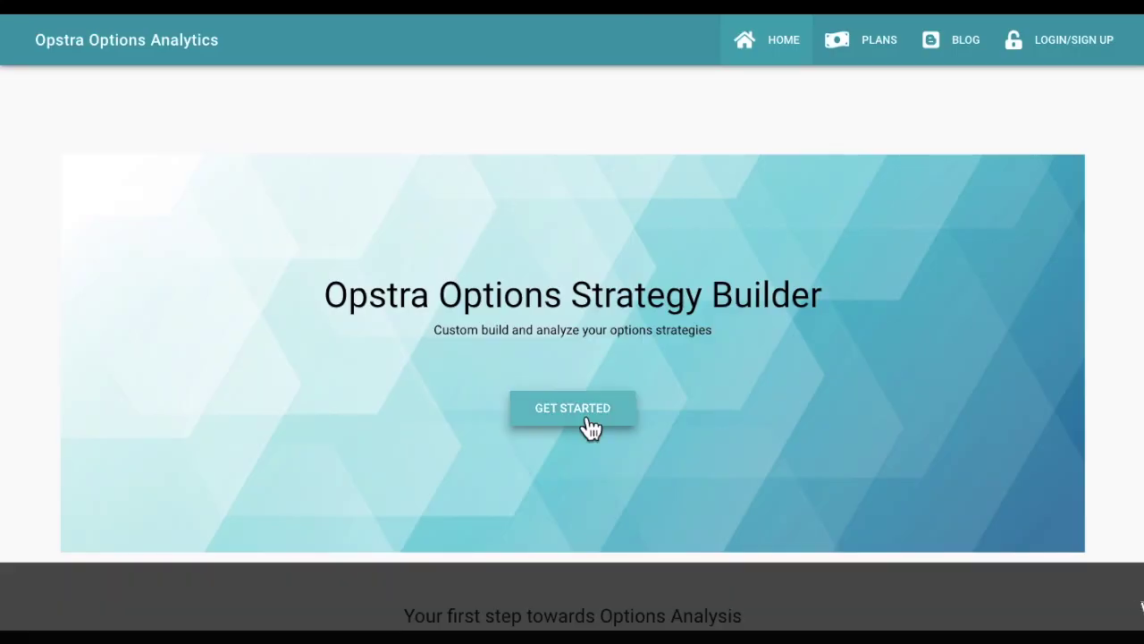
pyautogui.click(582, 416)
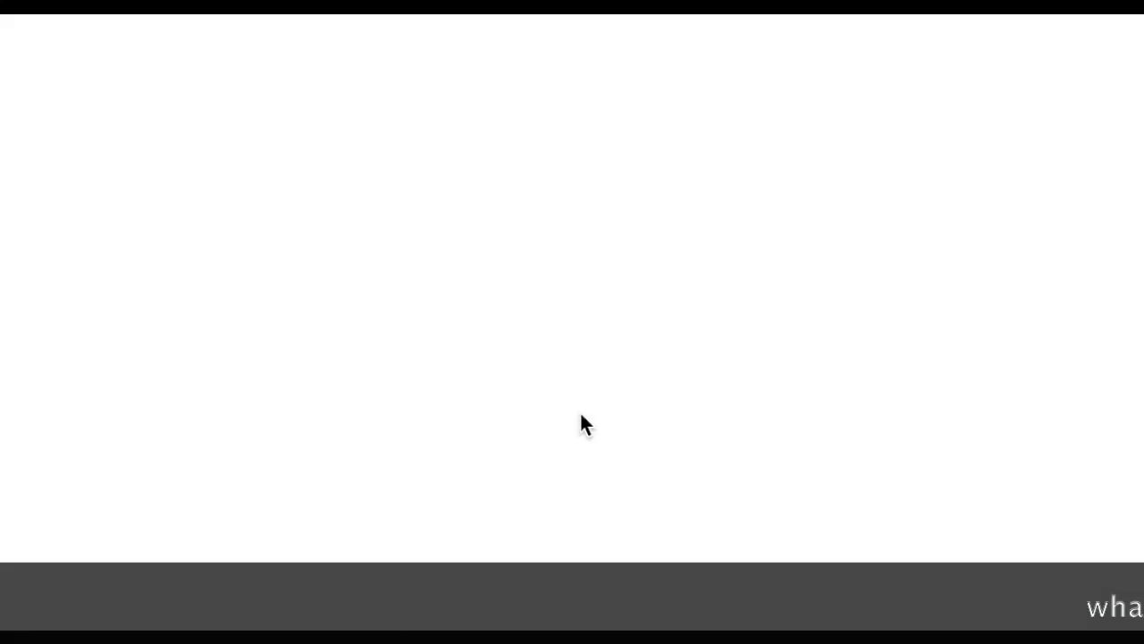
pyautogui.click(274, 150)
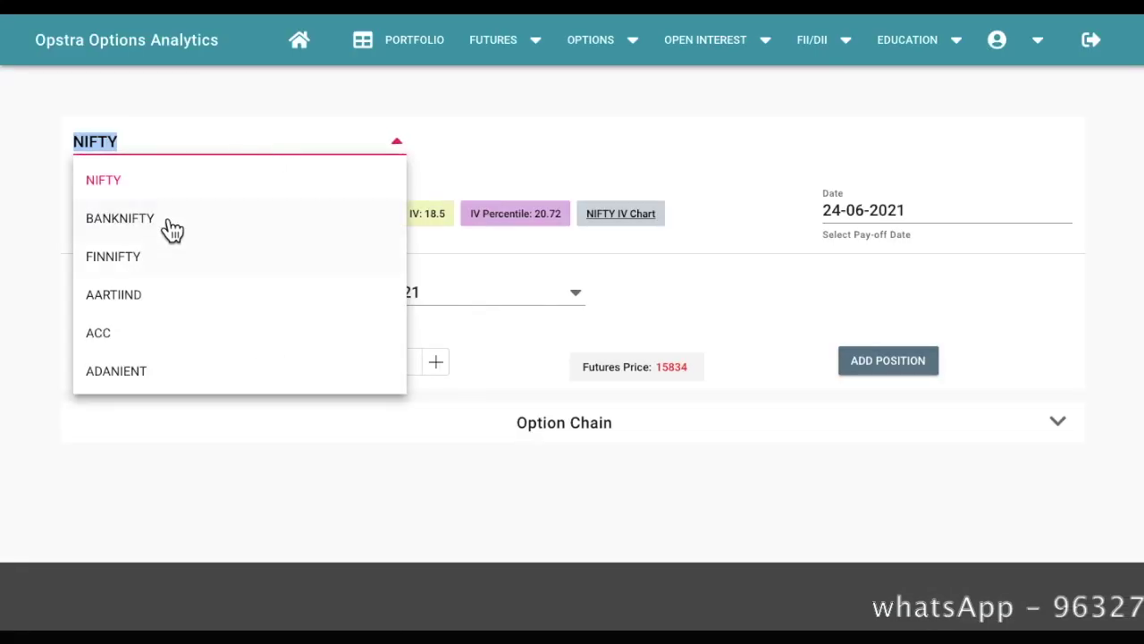
pyautogui.click(161, 217)
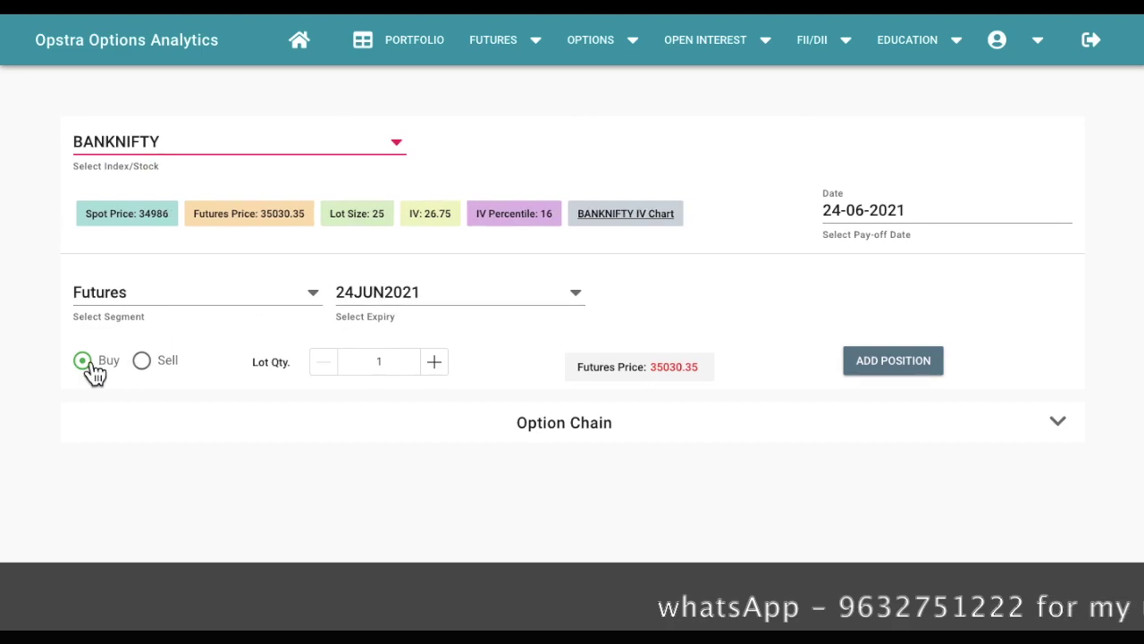
pyautogui.click(897, 366)
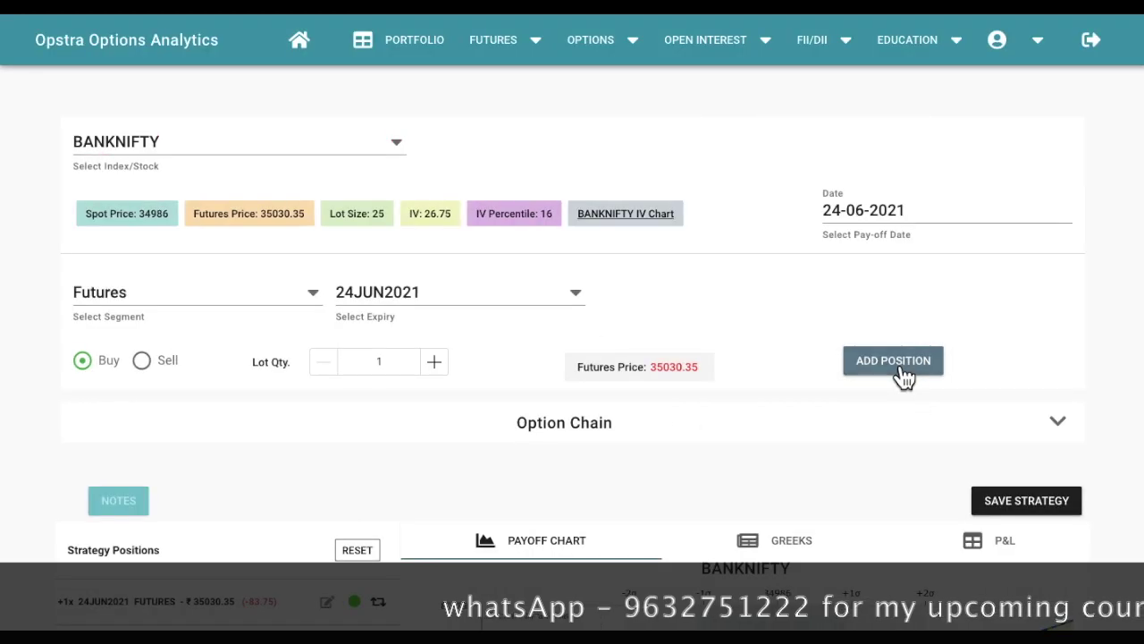
# - Add a bought 1-lot BANKNIFTY 24JUN2021 put option with strike 34700 and inspect the combined payoff chart
pyautogui.click(275, 302)
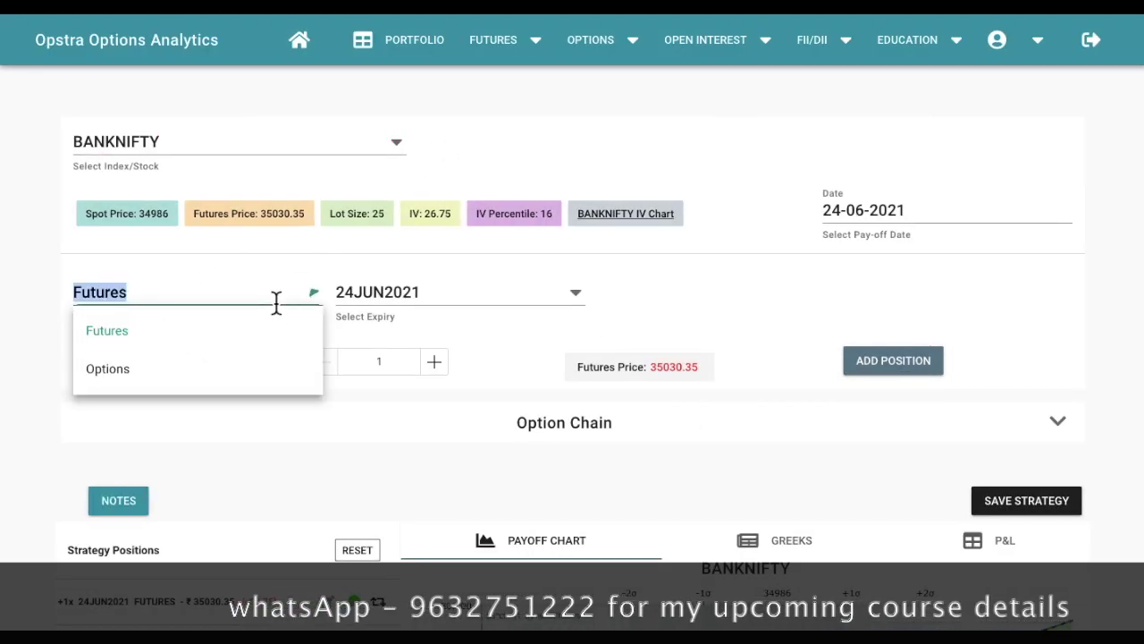
pyautogui.click(122, 370)
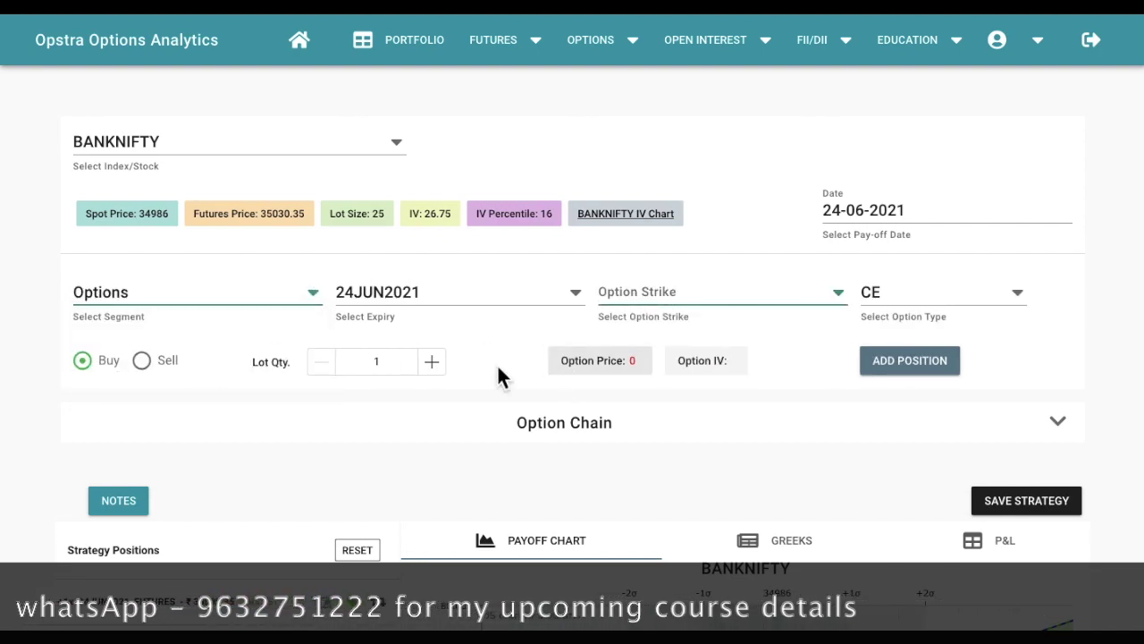
pyautogui.click(680, 293)
pyautogui.write('34700')
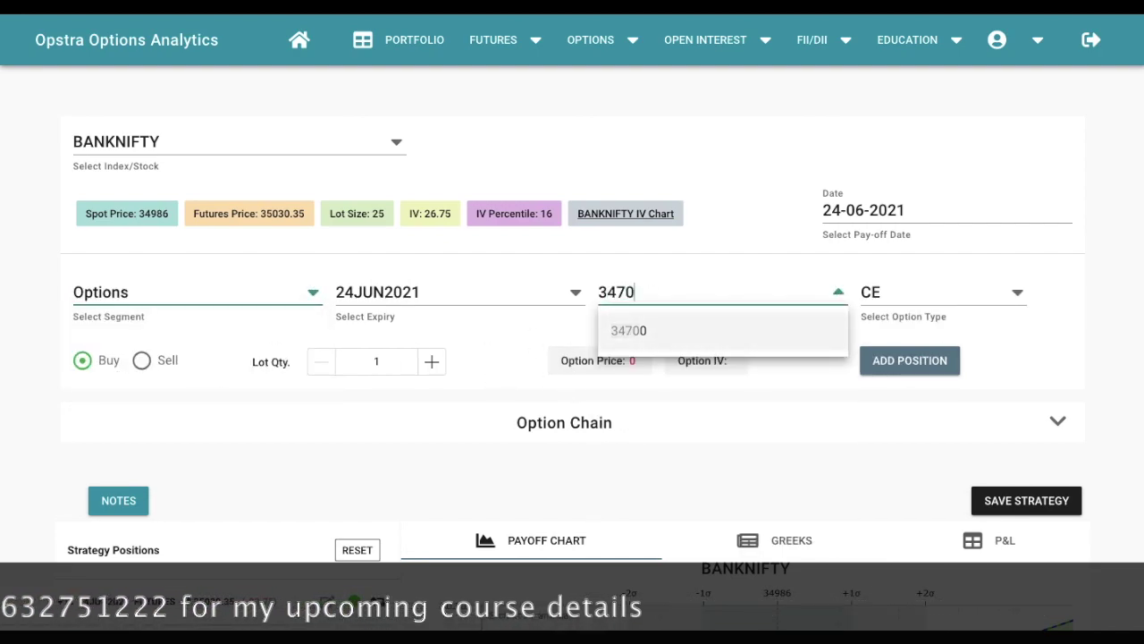
pyautogui.click(939, 293)
pyautogui.click(906, 378)
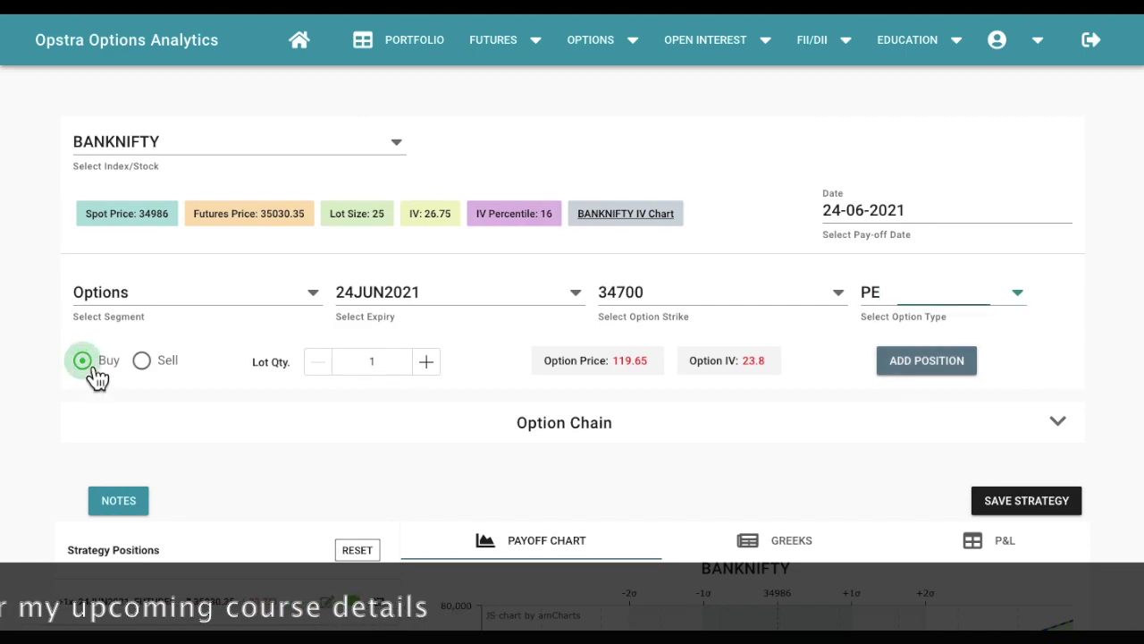
pyautogui.click(927, 360)
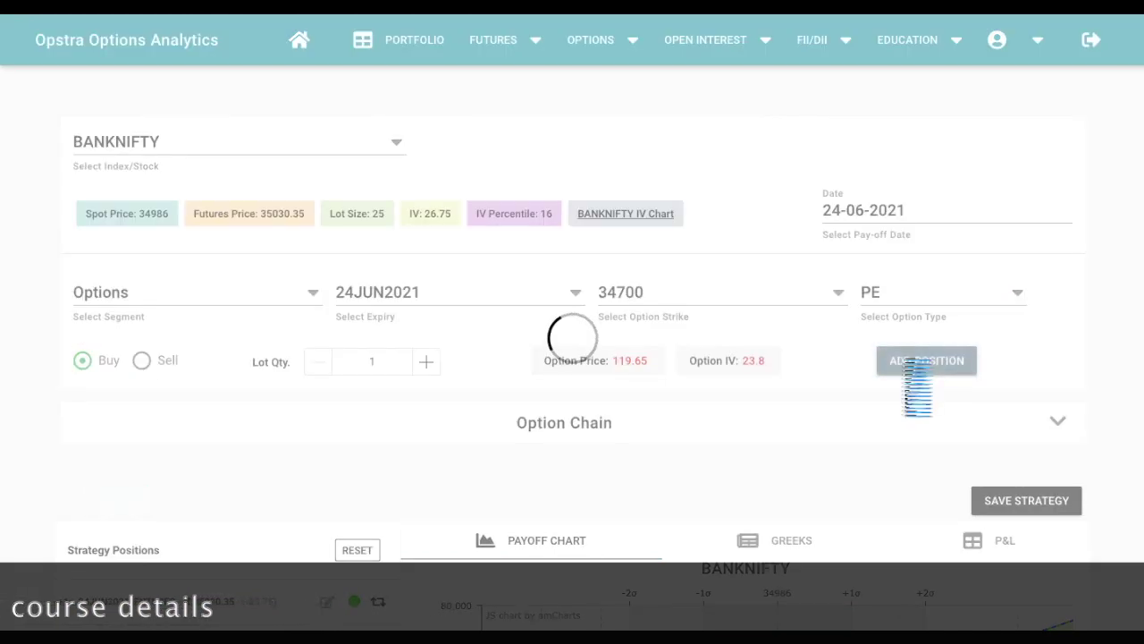
pyautogui.scroll(-5, 790, 516)
pyautogui.scroll(1, 789, 510)
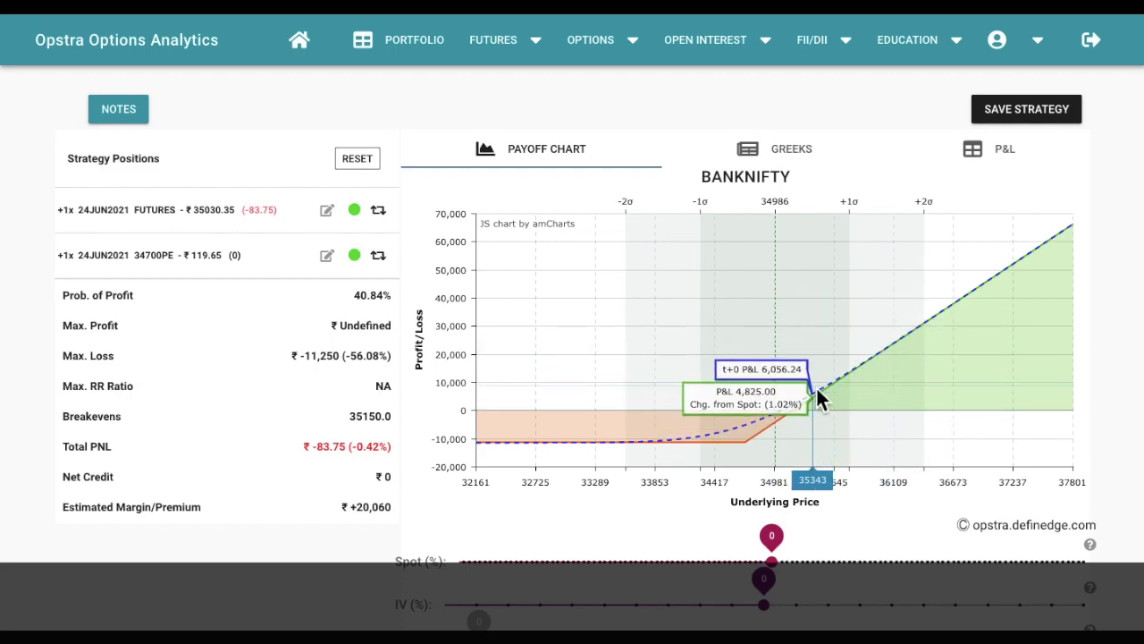
pyautogui.scroll(5, 814, 385)
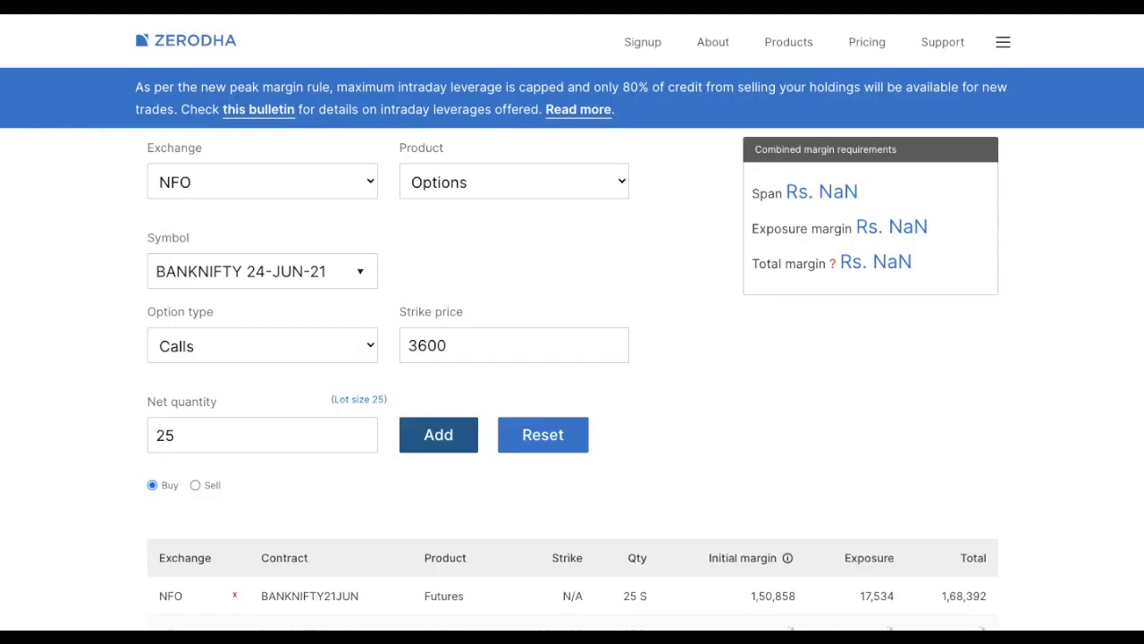
# - Switch to the Zerodha margin calculator, add a bought NIFTY 24-JUN-21 futures position with quantity 75, and highlight its total margin
pyautogui.scroll(3, 411, 215)
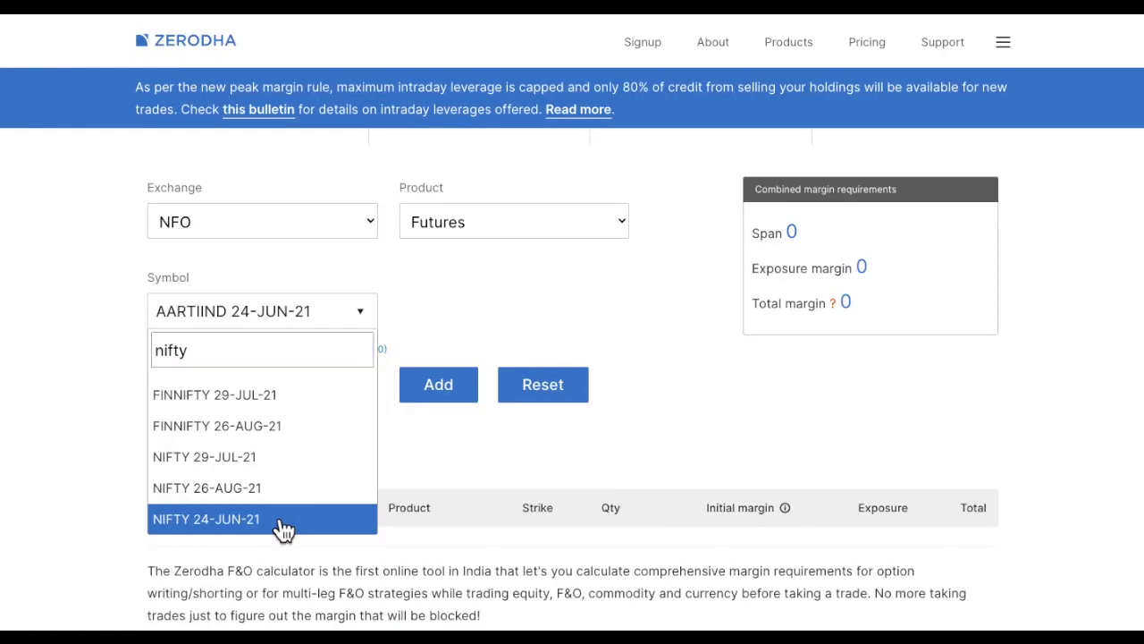
pyautogui.click(278, 524)
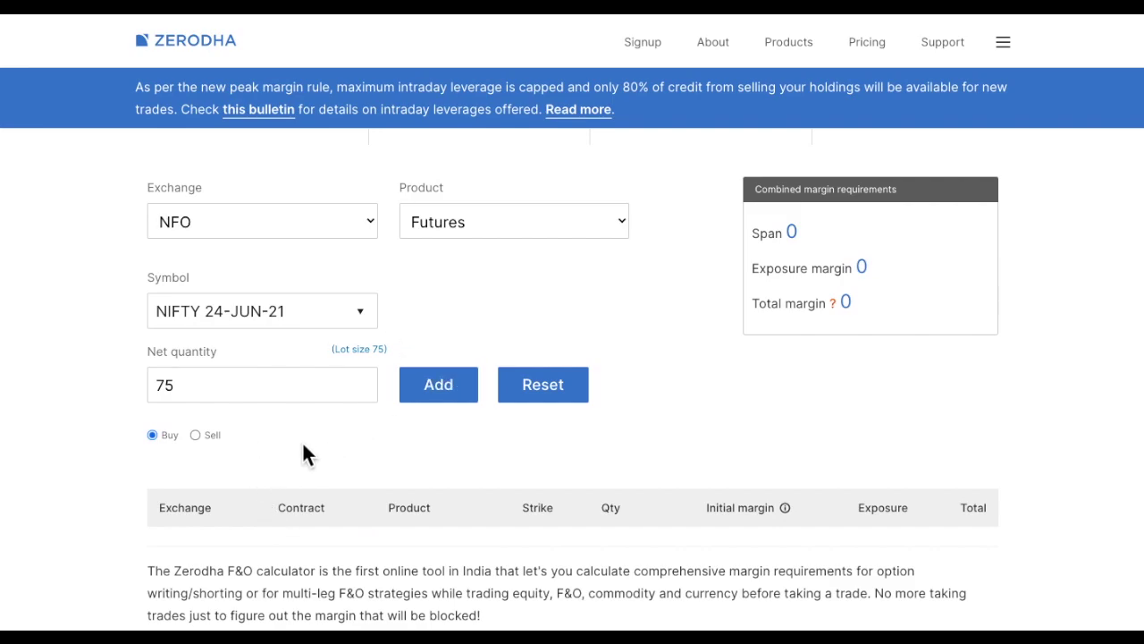
pyautogui.click(467, 400)
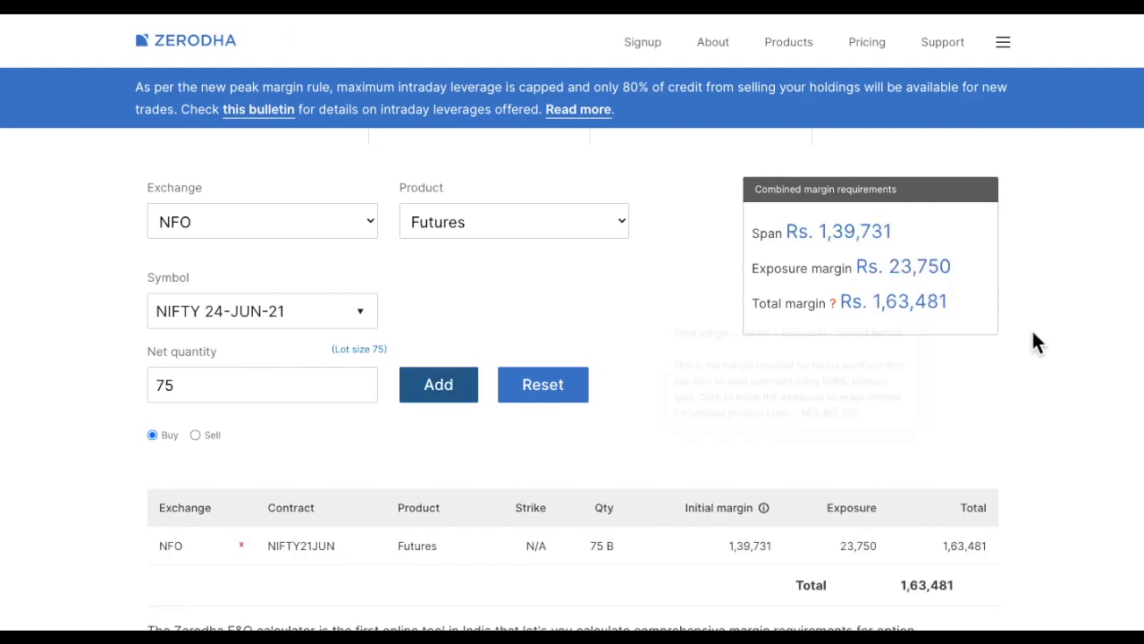
pyautogui.tripleClick(918, 308)
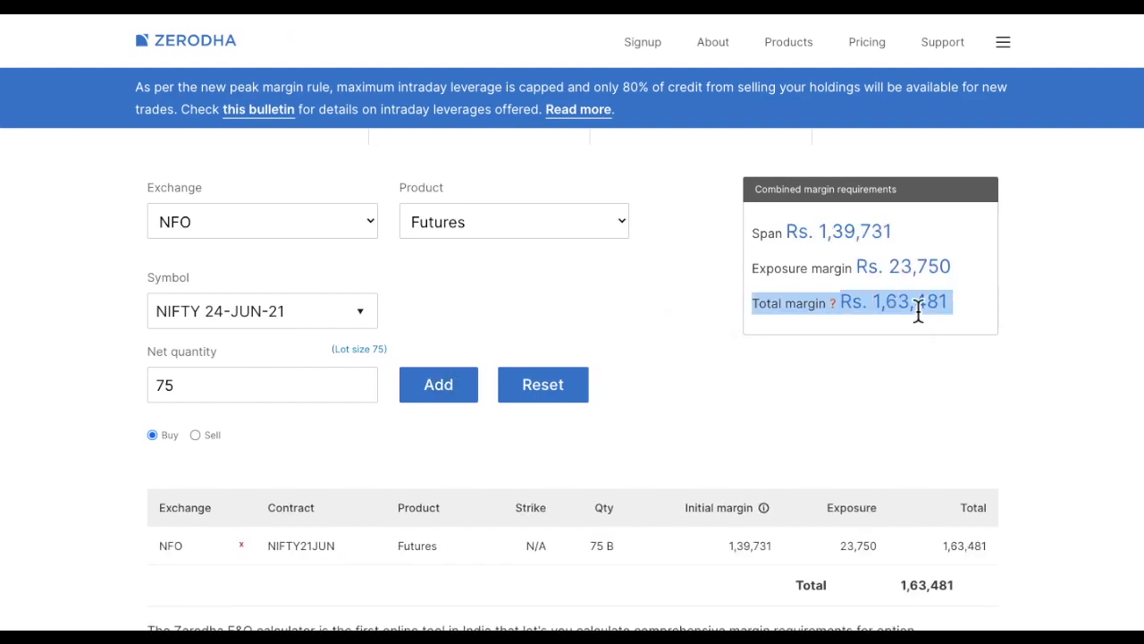
pyautogui.click(926, 366)
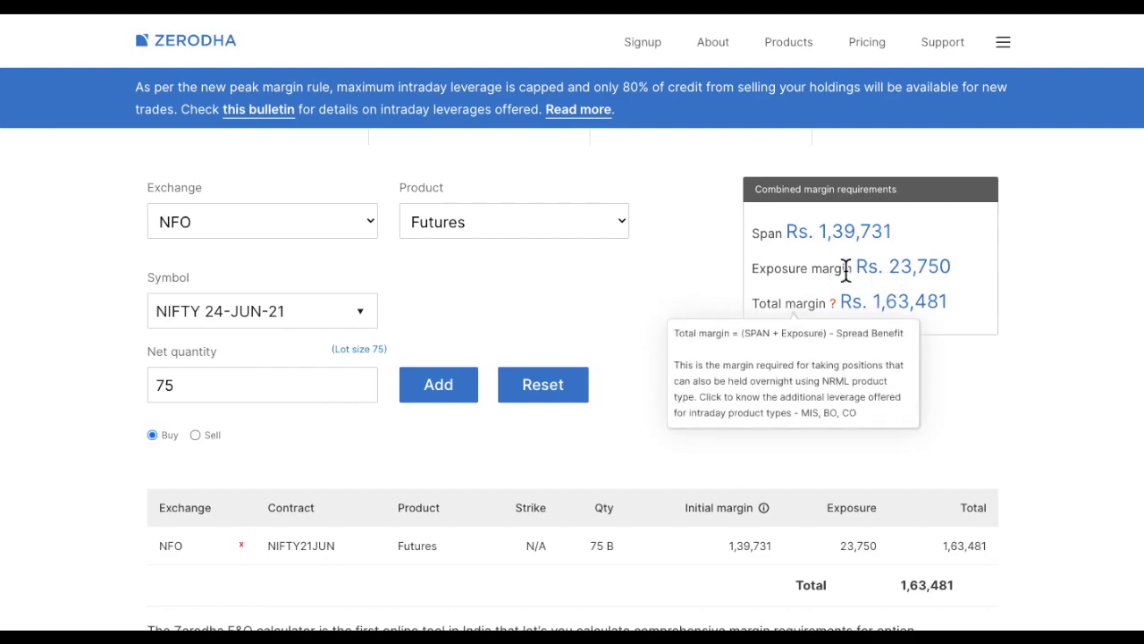
# - Add a bought NIFTY 24-JUN-21 put option with strike price 15600 and quantity 75, and highlight the total margin
pyautogui.click(505, 228)
pyautogui.click(500, 252)
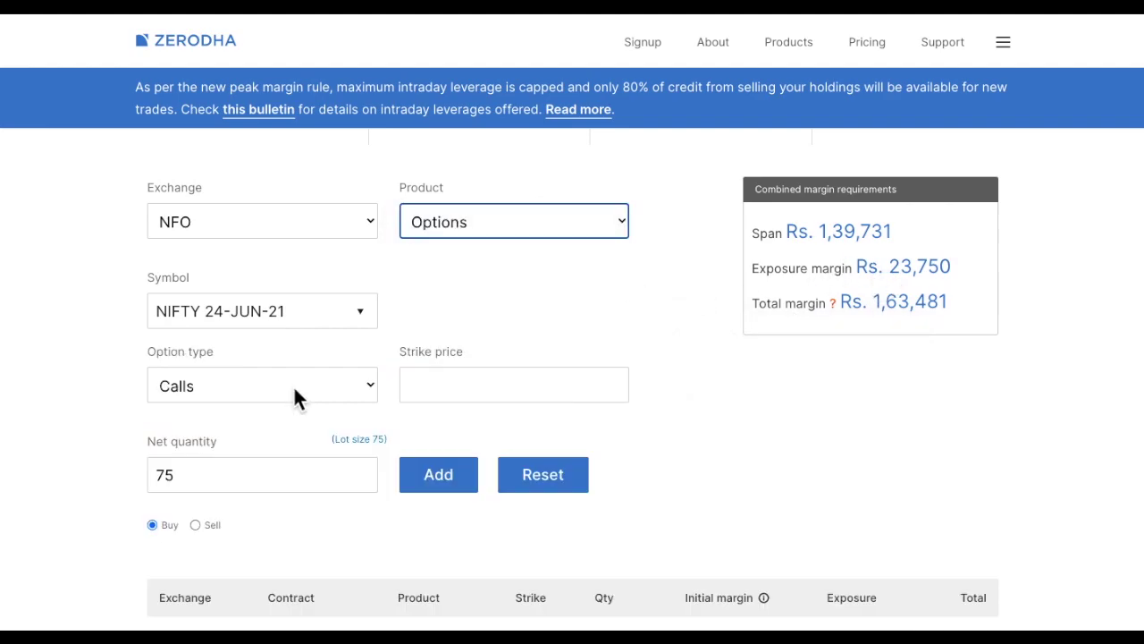
pyautogui.click(328, 386)
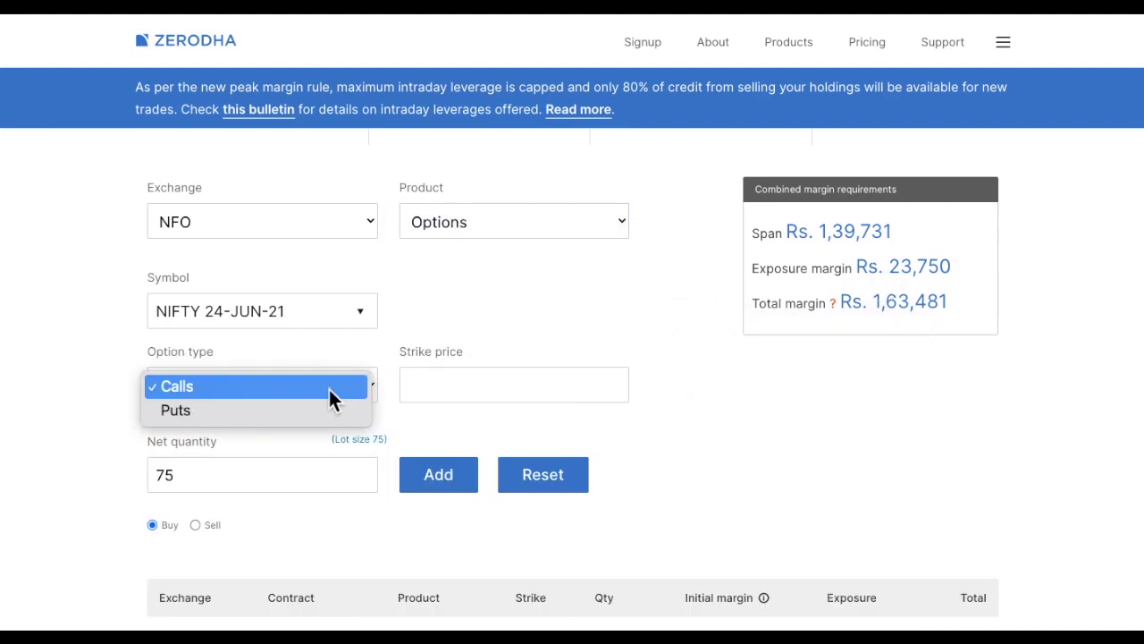
pyautogui.click(302, 417)
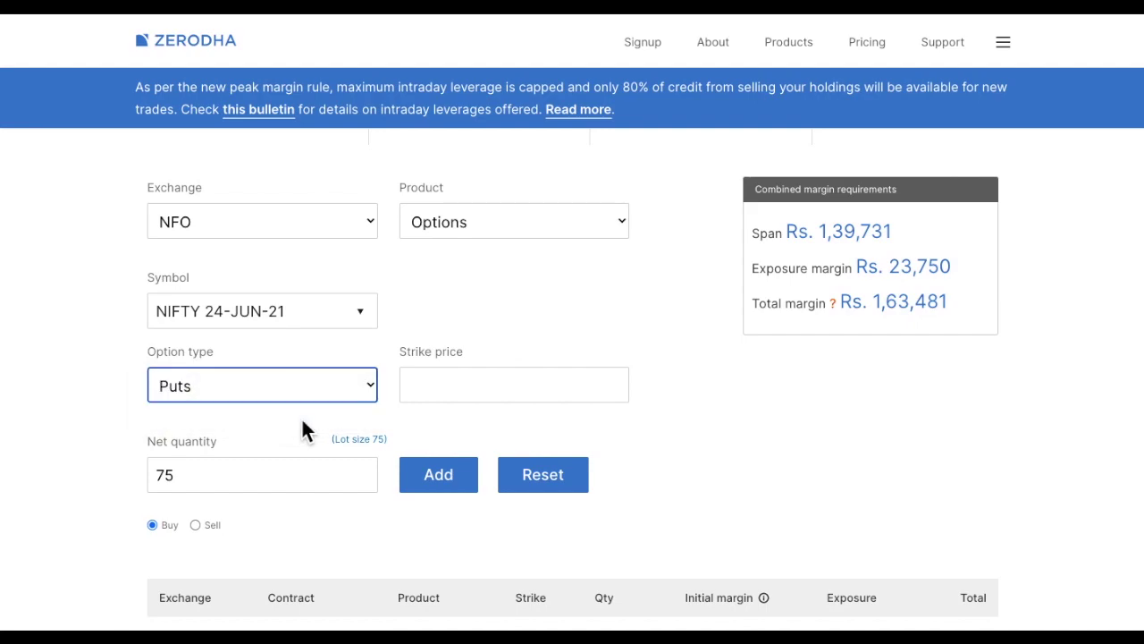
pyautogui.click(473, 386)
pyautogui.write('15')
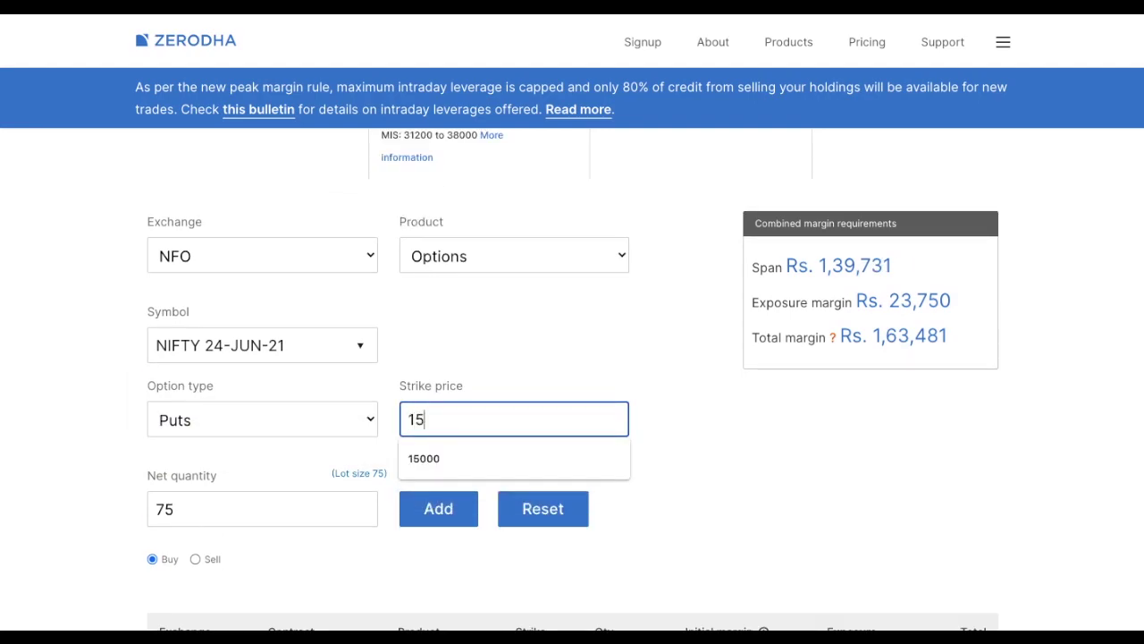
pyautogui.write('600')
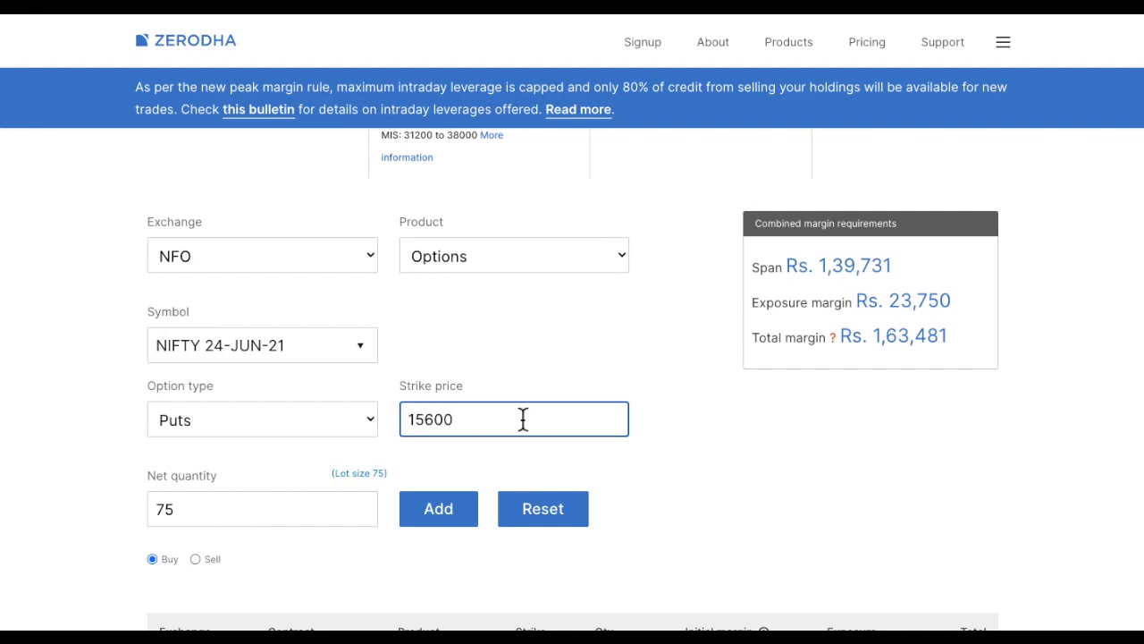
pyautogui.click(475, 527)
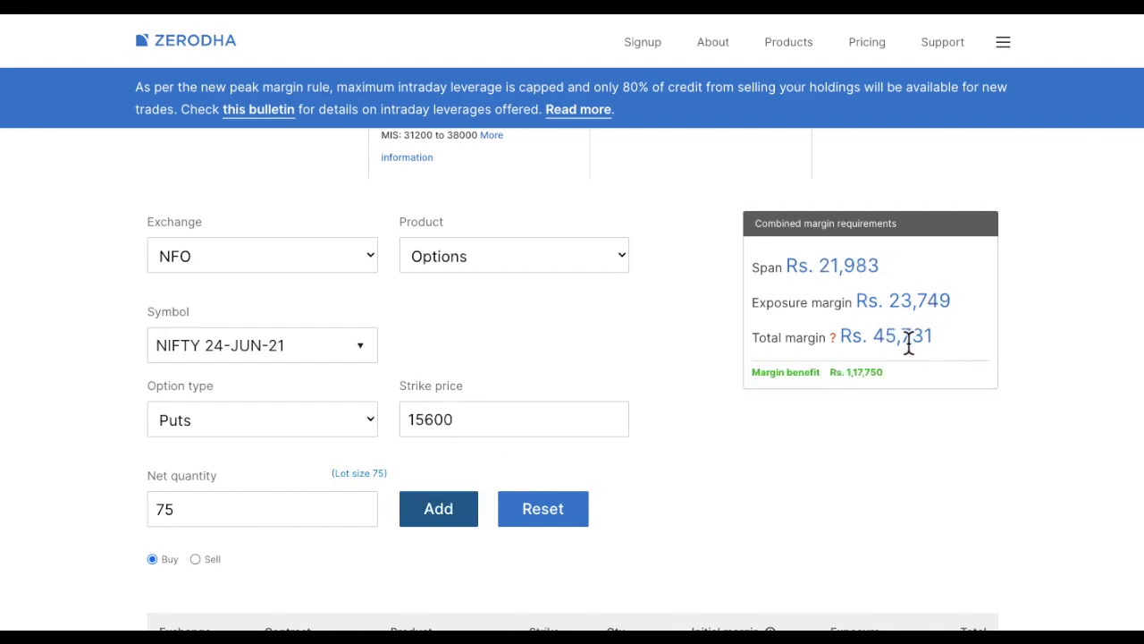
pyautogui.tripleClick(906, 339)
# - Set the put's strike price to 15700 and add it as another bought NIFTY 24-JUN-21 position with quantity 75
pyautogui.click(501, 419)
pyautogui.press('BackSpace')
pyautogui.press('BackSpace')
pyautogui.press('BackSpace')
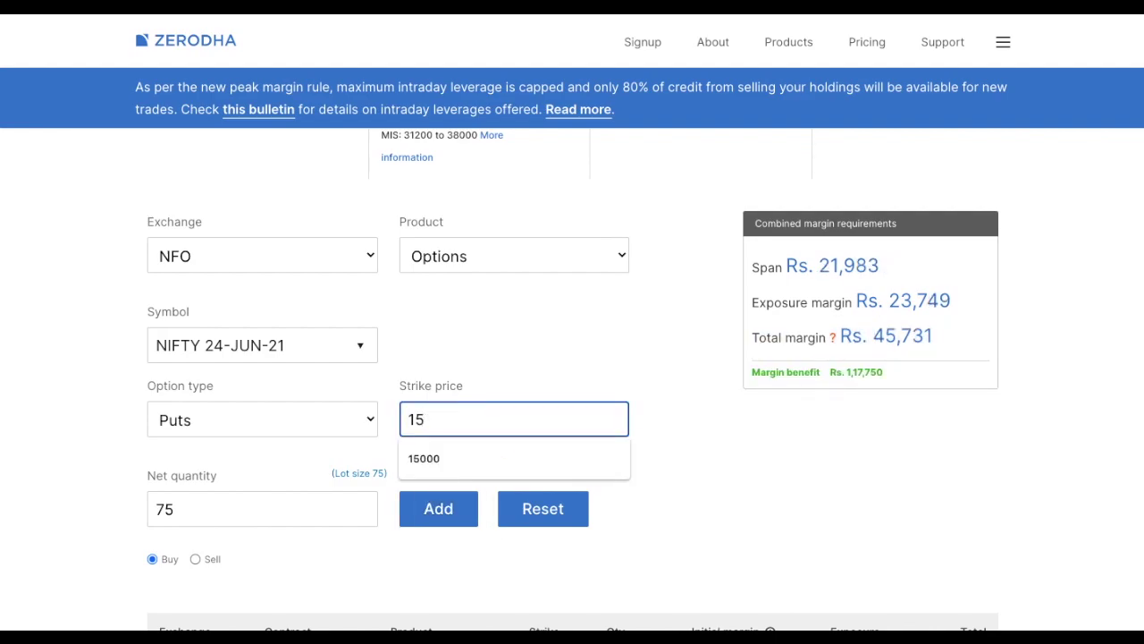
pyautogui.write('700')
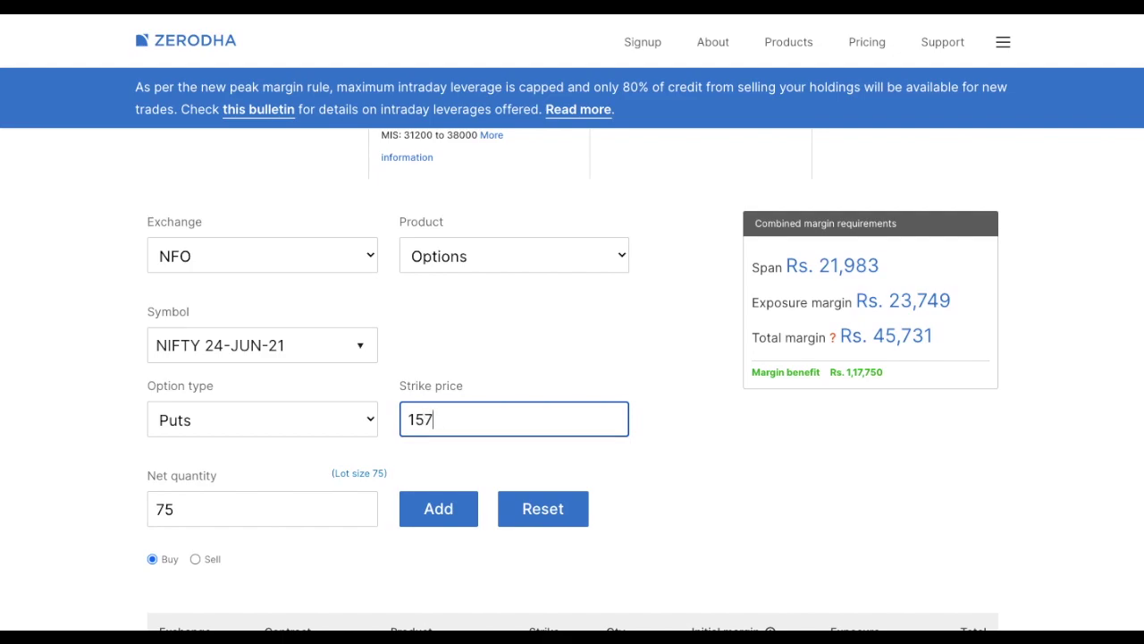
pyautogui.click(438, 508)
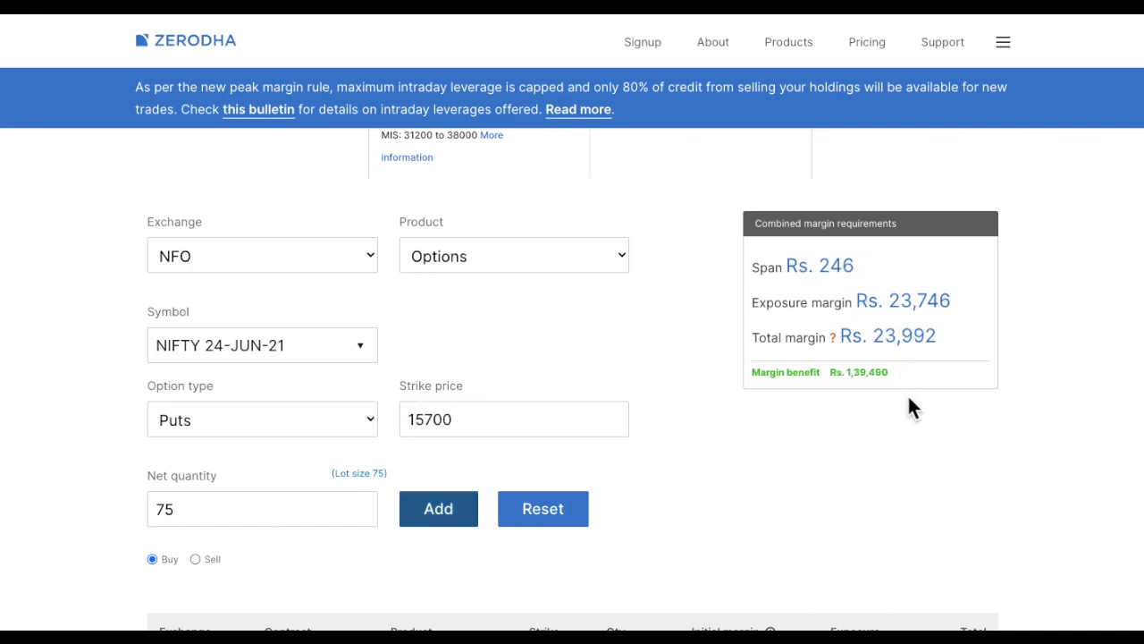